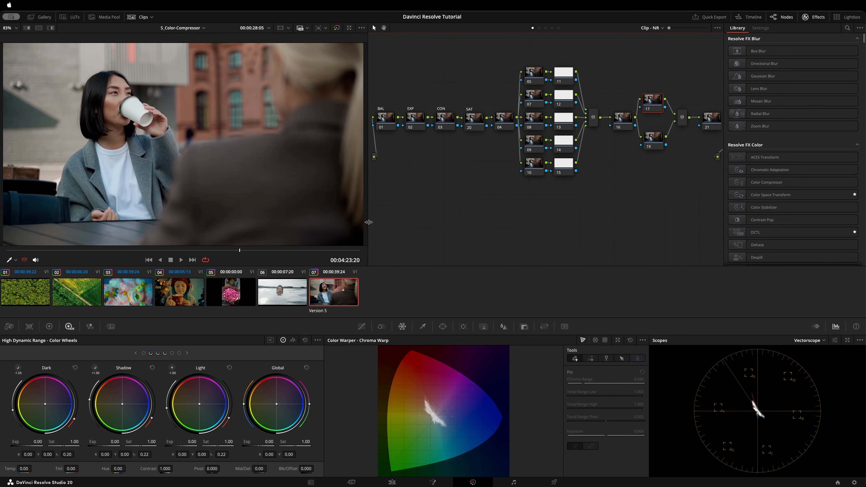
- Widen the node graph area slightly and move node 17 higher above its parallel partner
{"action": "left_click_drag", "start_coordinate": [368, 220], "coordinate": [359, 211]}
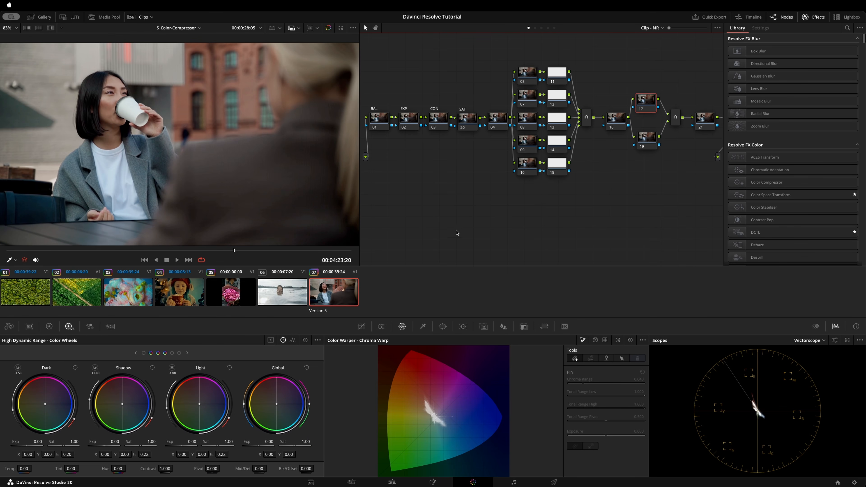
{"action": "left_click_drag", "start_coordinate": [645, 101], "coordinate": [648, 91]}
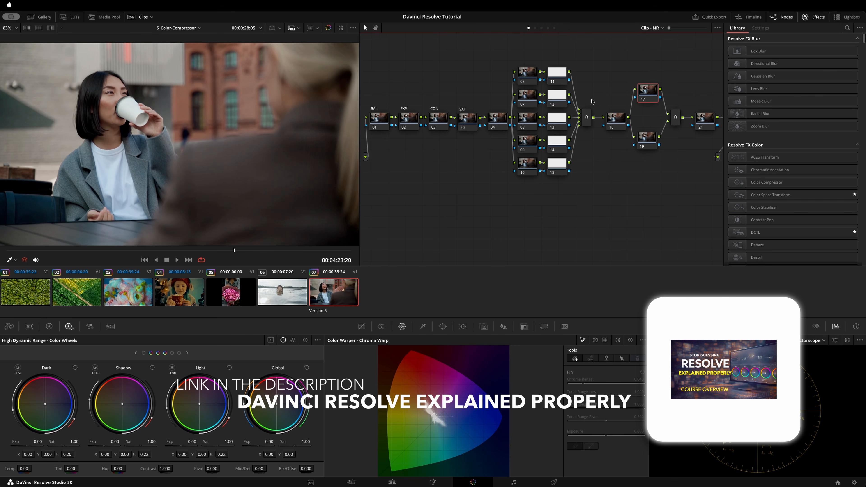
{"action": "left_click_drag", "start_coordinate": [650, 93], "coordinate": [647, 92]}
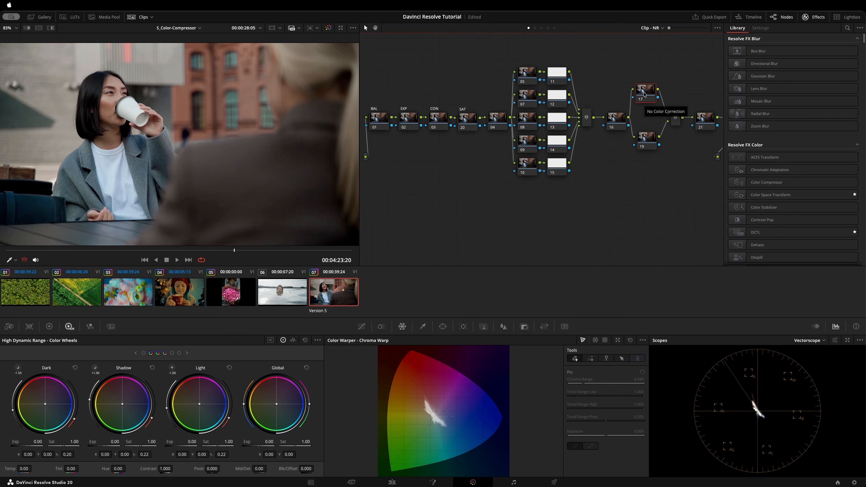
- Add a DCTL effect to node 17 and load the SPLIT_TONE_v1_02 script in it
{"action": "key", "text": "shift+space"}
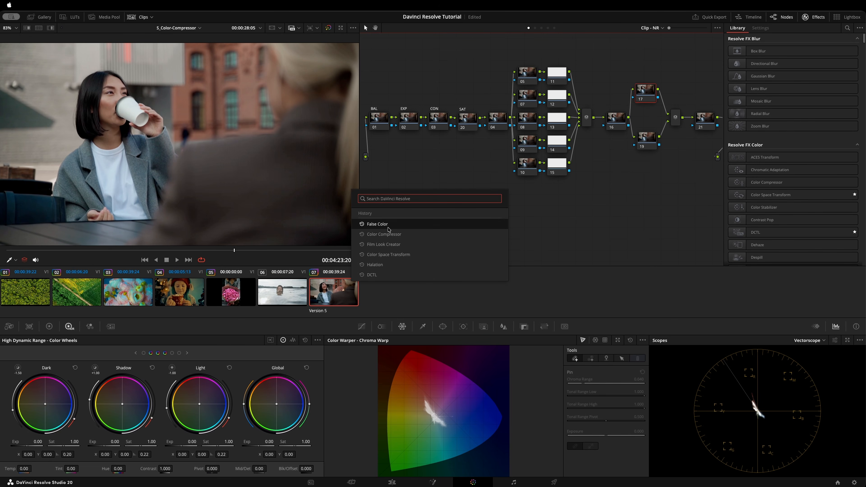
{"action": "type", "text": "DCTL"}
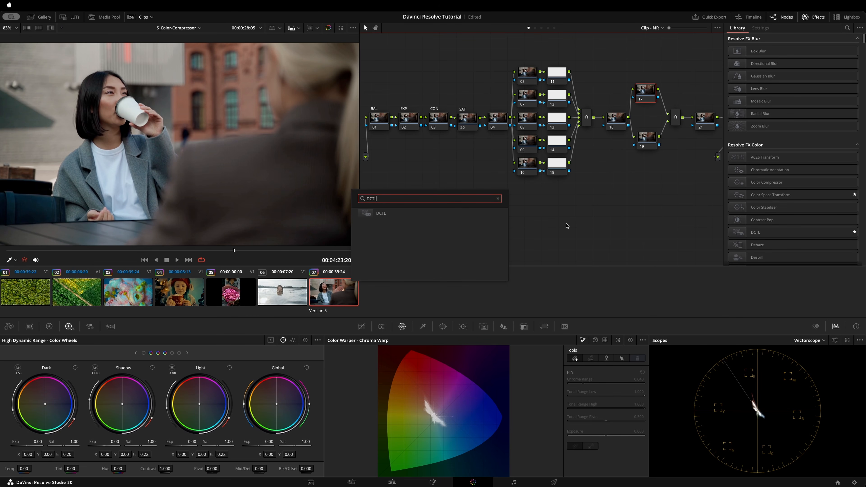
{"action": "left_click", "coordinate": [410, 216]}
{"action": "left_click", "coordinate": [788, 49]}
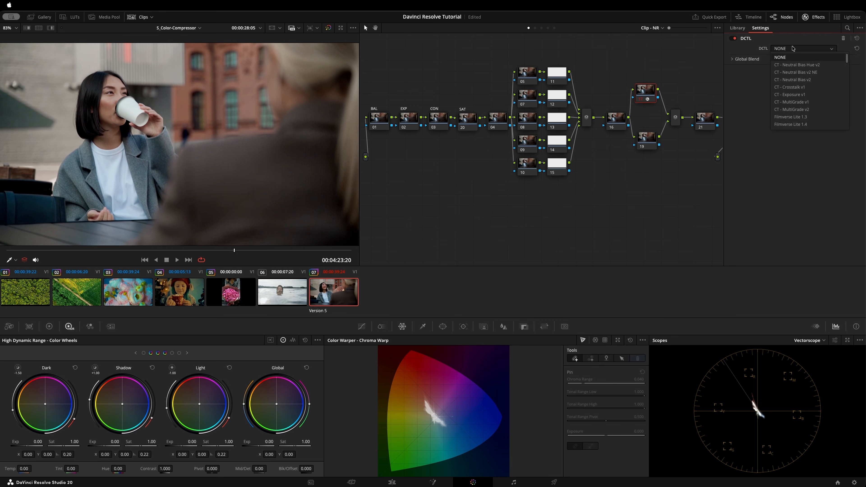
{"action": "left_click_drag", "start_coordinate": [851, 62], "coordinate": [846, 157]}
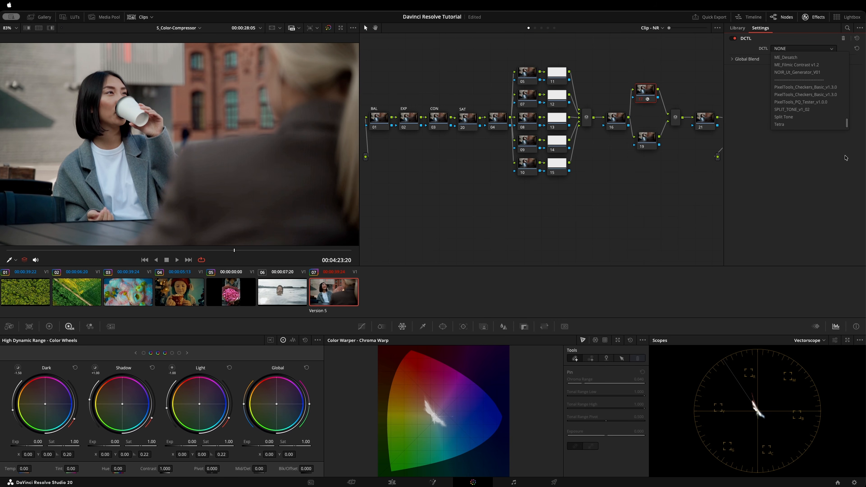
{"action": "left_click", "coordinate": [789, 110]}
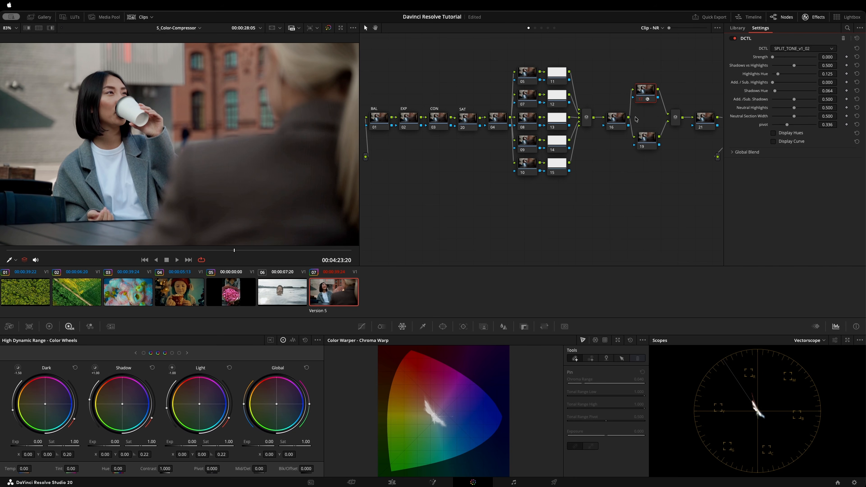
- Move node 19 lower, add a DCTL effect to it and load the Split Tone script
{"action": "left_click_drag", "start_coordinate": [651, 141], "coordinate": [652, 150]}
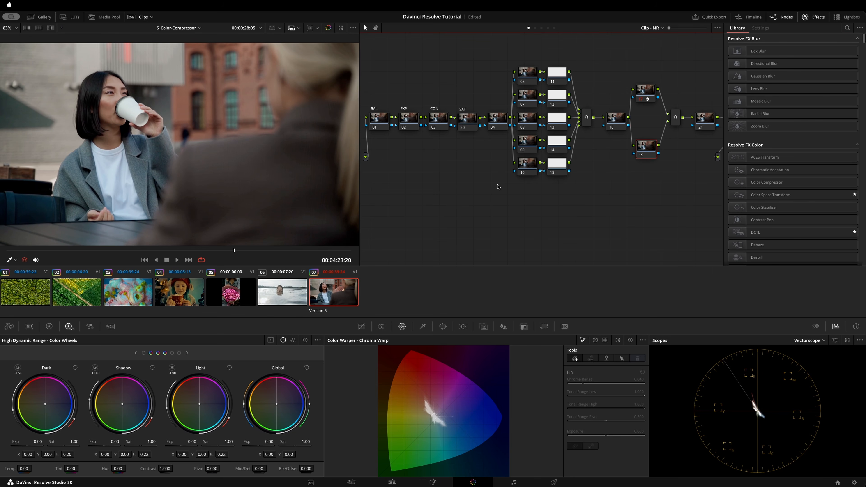
{"action": "key", "text": "shift+space"}
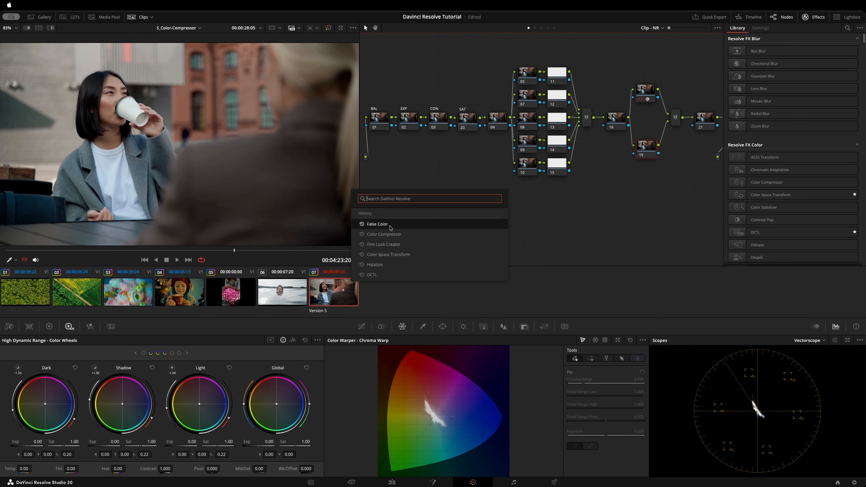
{"action": "left_click", "coordinate": [375, 274]}
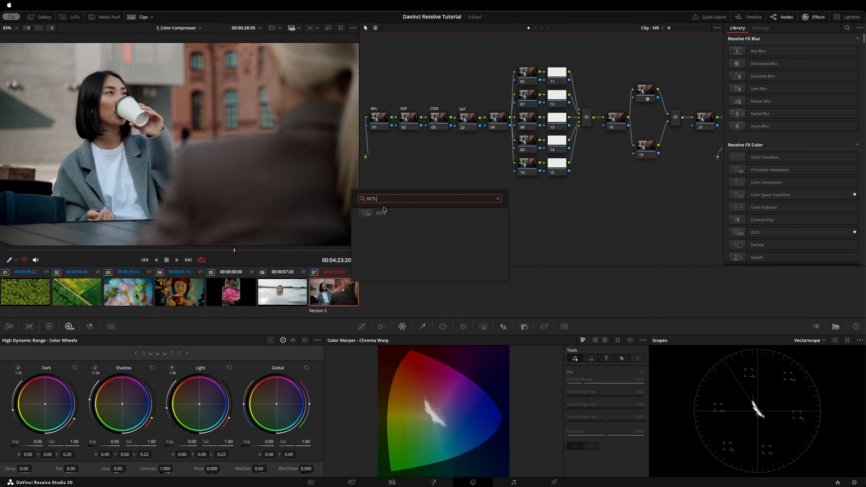
{"action": "left_click", "coordinate": [387, 212]}
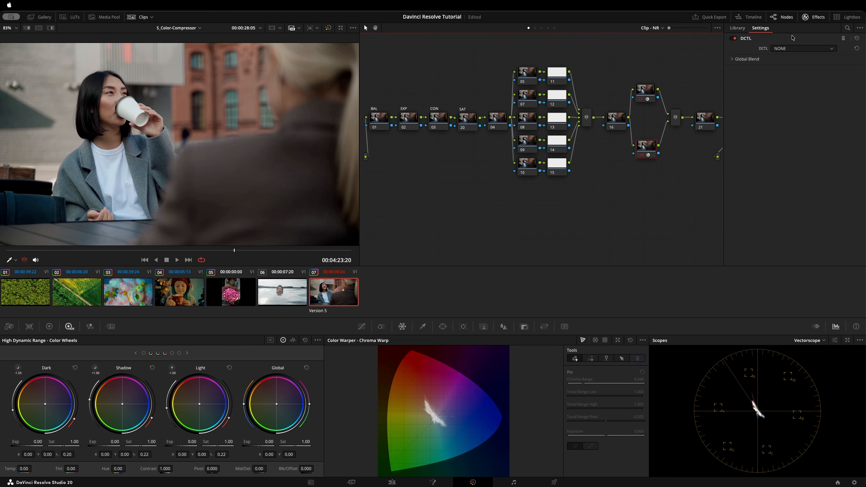
{"action": "left_click", "coordinate": [805, 48]}
{"action": "left_click_drag", "start_coordinate": [846, 59], "coordinate": [832, 159]}
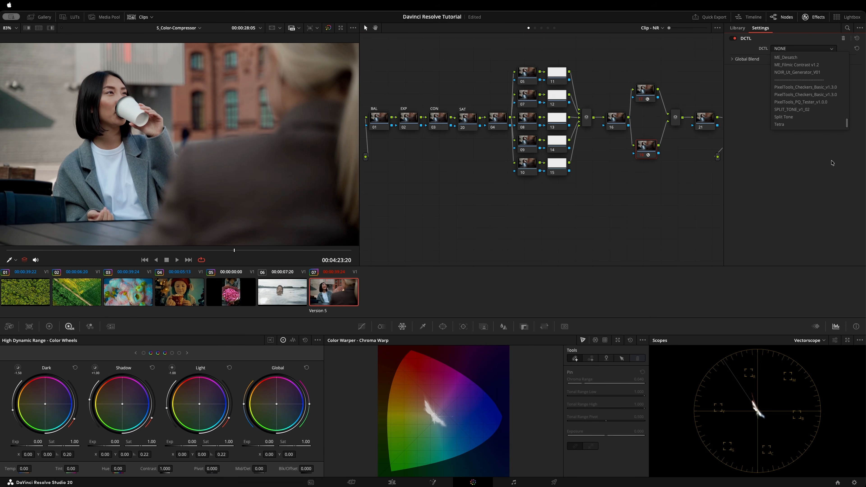
{"action": "left_click", "coordinate": [794, 117]}
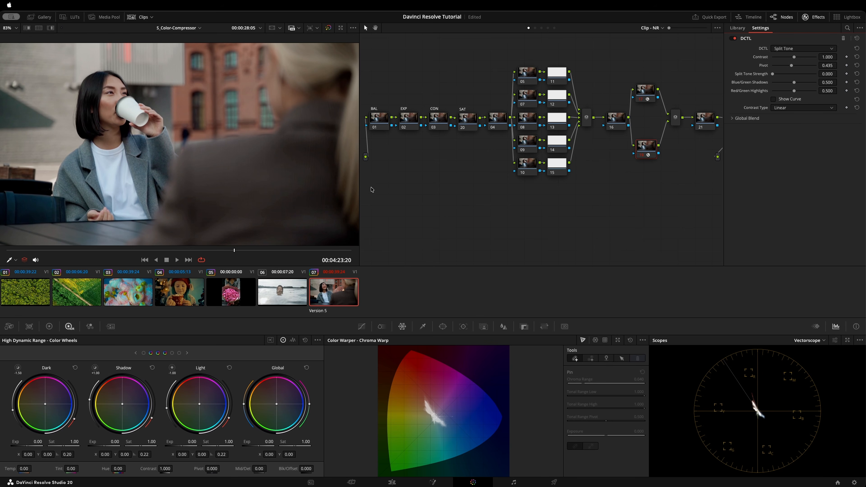
- Widen the node graph area until the whole tree fits, and space parallel nodes 17 and 19 farther apart vertically
{"action": "mouse_move", "coordinate": [311, 186]}
{"action": "left_mouse_down"}
{"action": "mouse_move", "coordinate": [422, 190]}
{"action": "mouse_move", "coordinate": [416, 201]}
{"action": "left_mouse_up"}
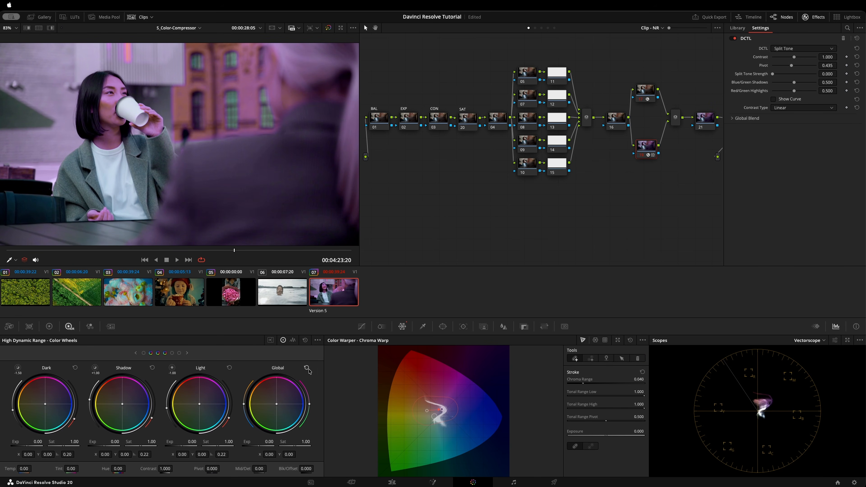
{"action": "key", "text": "super+z"}
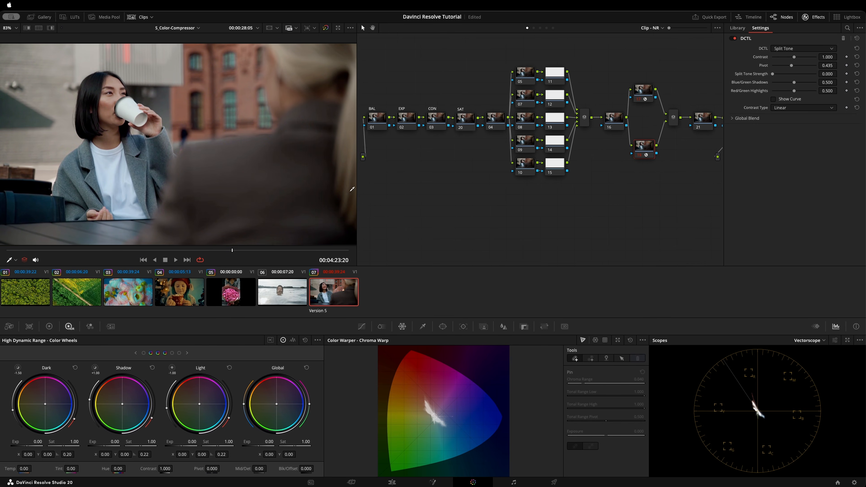
{"action": "left_click_drag", "start_coordinate": [361, 197], "coordinate": [308, 174]}
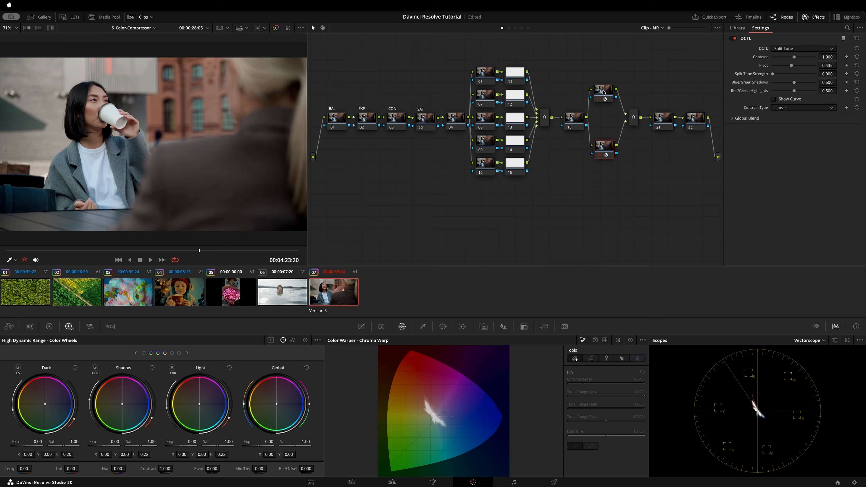
{"action": "left_click_drag", "start_coordinate": [606, 103], "coordinate": [610, 103]}
{"action": "left_click_drag", "start_coordinate": [605, 149], "coordinate": [607, 167]}
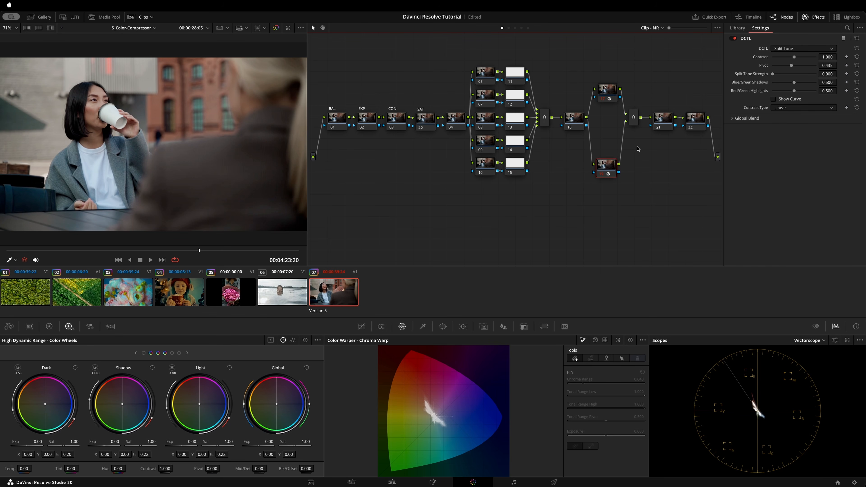
{"action": "left_click_drag", "start_coordinate": [608, 91], "coordinate": [607, 82]}
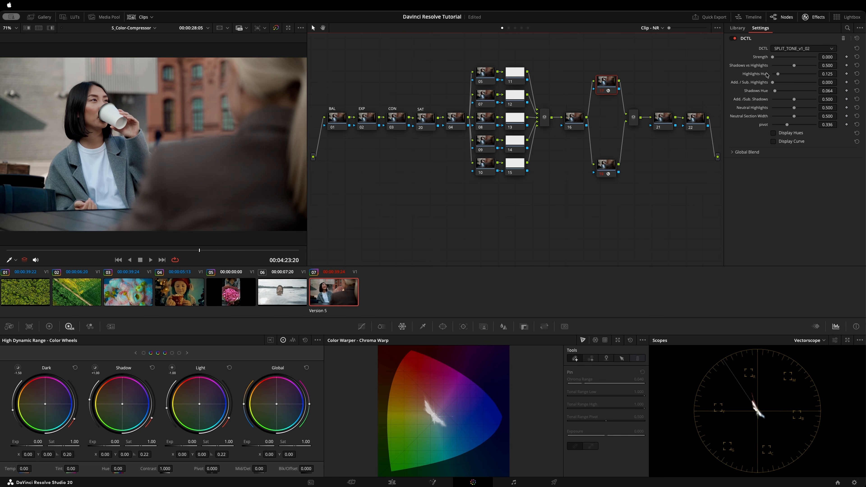
- Set node 17's split-tone Strength to 1.000 with the curve displayed, then try a Shadows vs Highlights shift and reset it
{"action": "left_click_drag", "start_coordinate": [773, 58], "coordinate": [816, 58]}
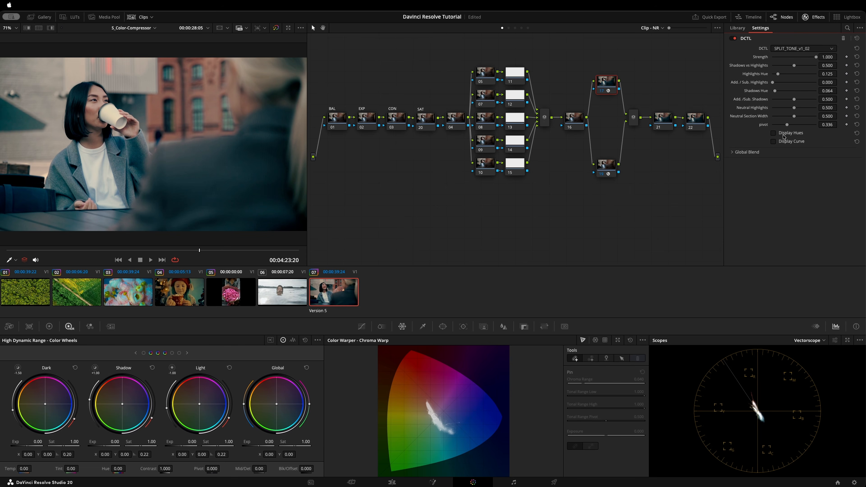
{"action": "left_click", "coordinate": [773, 141]}
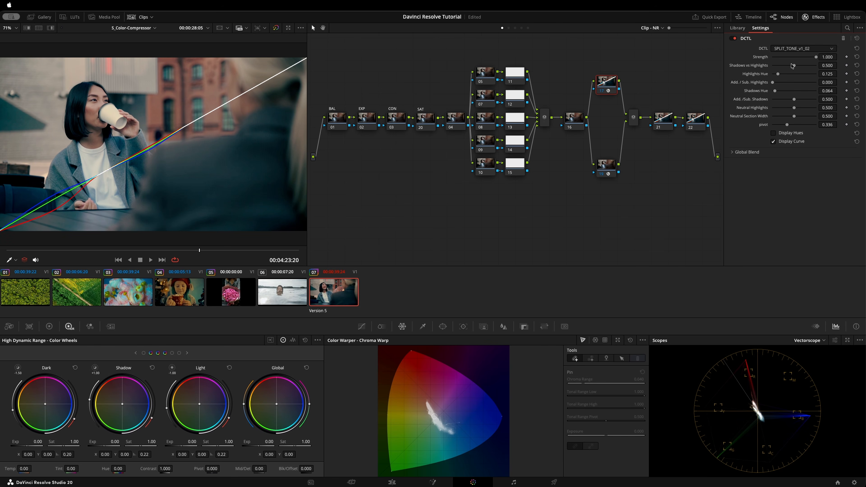
{"action": "left_click_drag", "start_coordinate": [793, 65], "coordinate": [826, 75]}
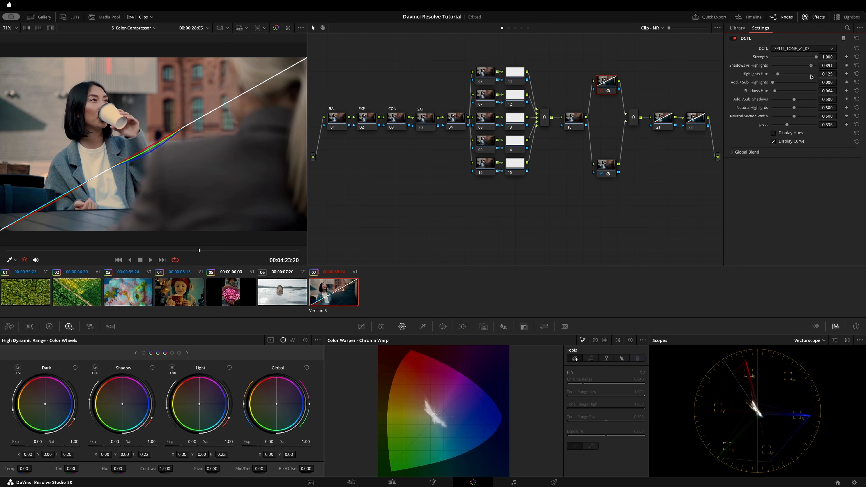
{"action": "left_click", "coordinate": [856, 65]}
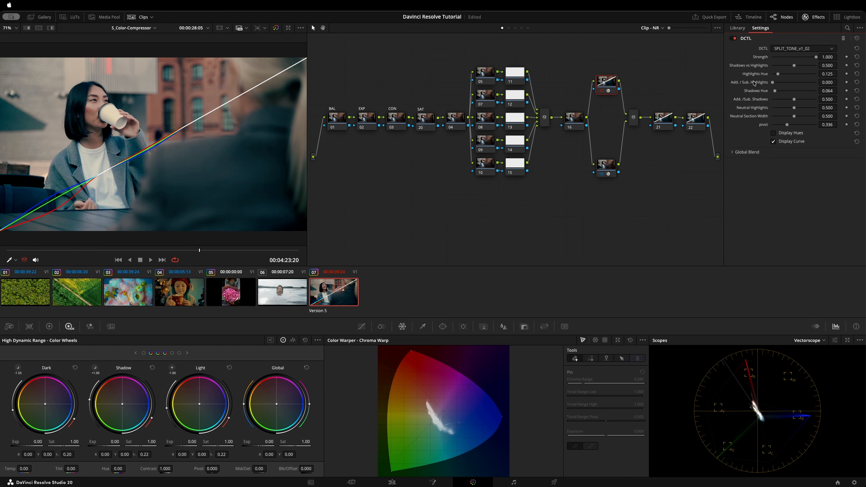
- Try out different Highlights Hue, Add./Sub. Highlights and Shadows Hue amounts on node 17's split tone
{"action": "left_click_drag", "start_coordinate": [779, 76], "coordinate": [830, 80]}
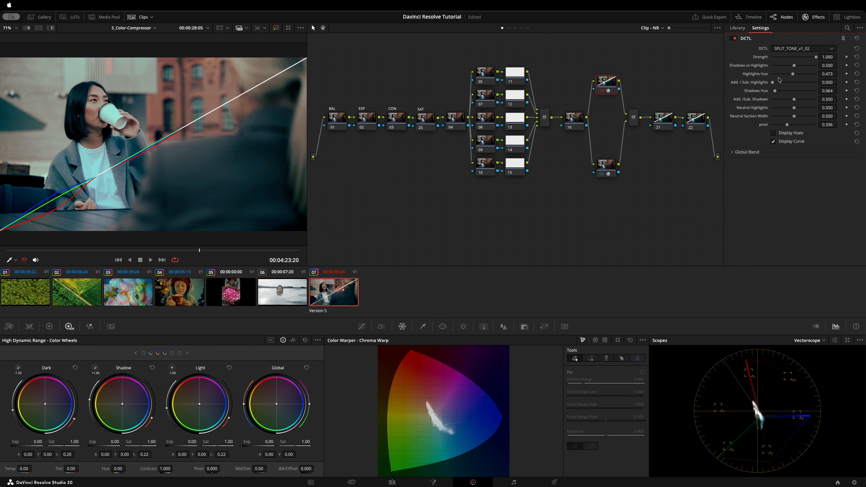
{"action": "left_click_drag", "start_coordinate": [775, 85], "coordinate": [749, 87]}
{"action": "left_click_drag", "start_coordinate": [766, 86], "coordinate": [795, 83]}
{"action": "mouse_move", "coordinate": [776, 91]}
{"action": "left_mouse_down"}
{"action": "mouse_move", "coordinate": [796, 99]}
{"action": "mouse_move", "coordinate": [786, 100]}
{"action": "left_mouse_up"}
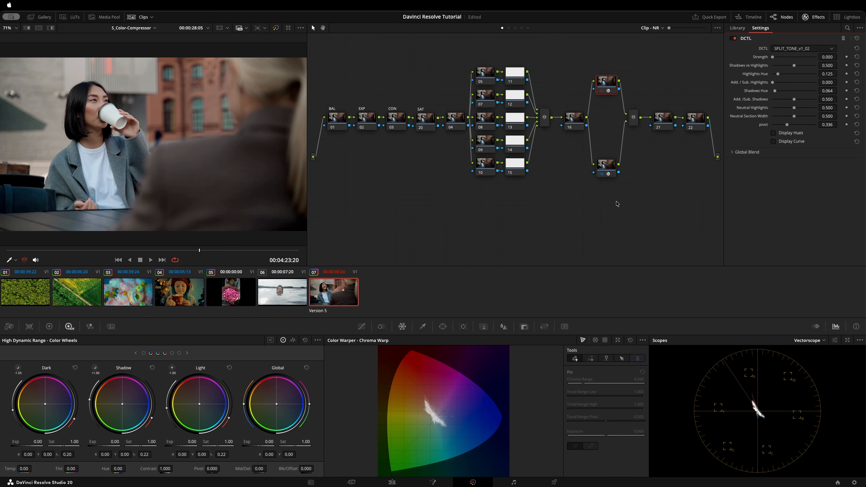
- Set node 17's split-tone Strength to 0.837, Shadows Hue to 0.062 and Highlights Hue to 0.140, with Display Curve enabled
{"action": "left_click_drag", "start_coordinate": [772, 57], "coordinate": [806, 61]}
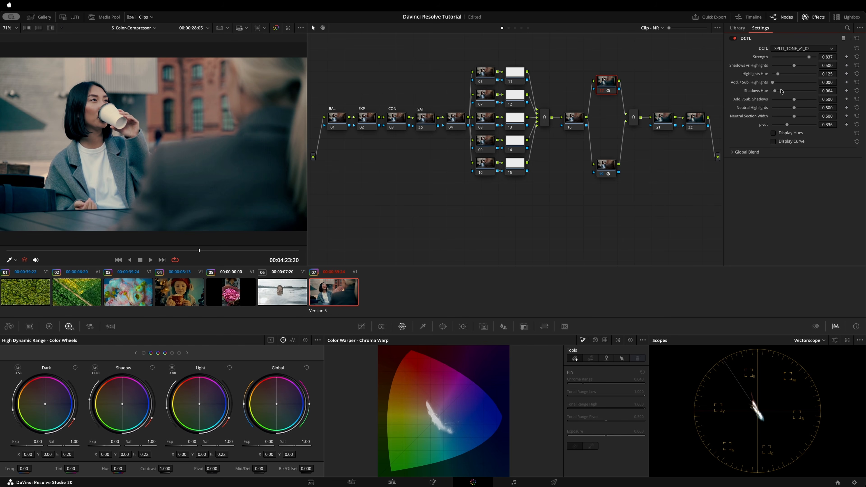
{"action": "left_click_drag", "start_coordinate": [776, 92], "coordinate": [779, 92]}
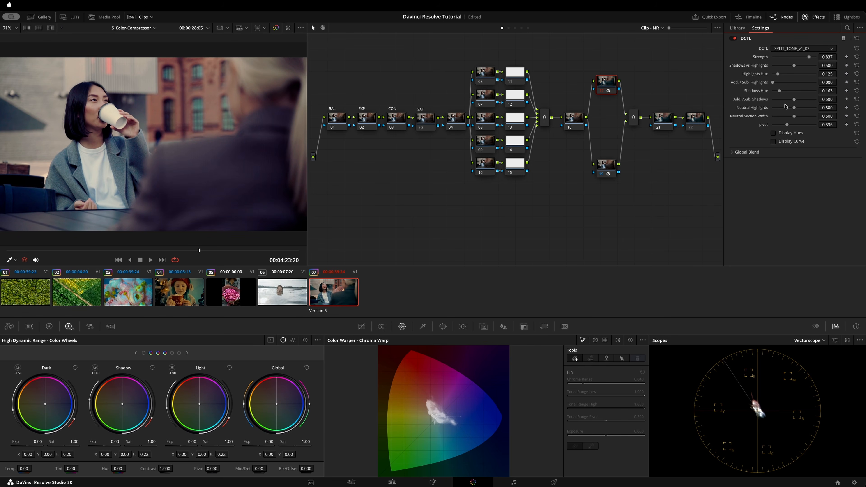
{"action": "left_click", "coordinate": [773, 141]}
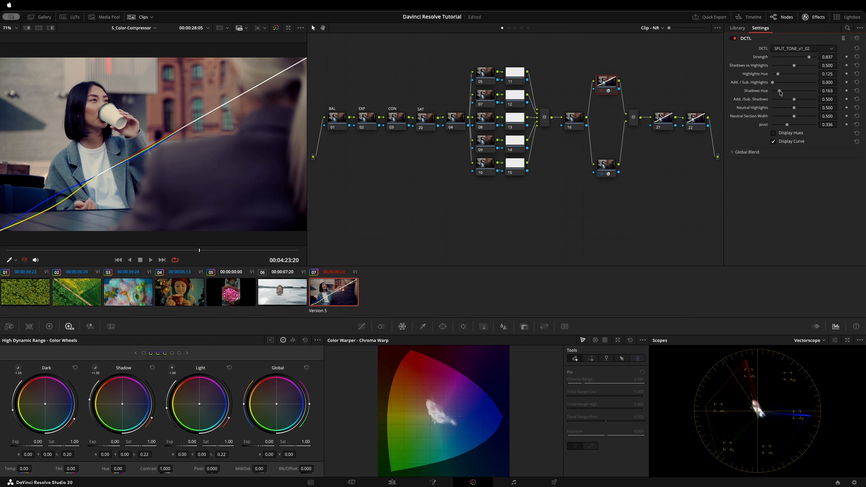
{"action": "left_click_drag", "start_coordinate": [780, 93], "coordinate": [775, 91]}
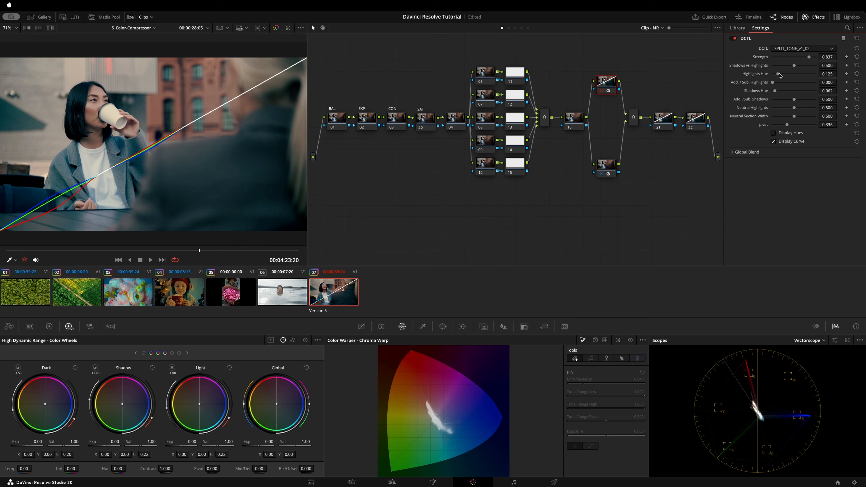
{"action": "left_click_drag", "start_coordinate": [780, 74], "coordinate": [778, 74]}
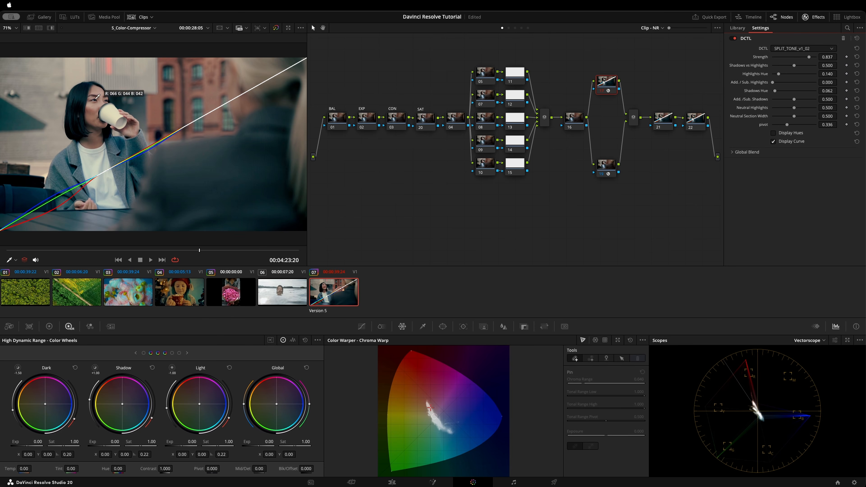
- Go to the clip frame at 00:00:17:16 showing the woman's face, and set Neutral Section Width to 0.000
{"action": "left_click", "coordinate": [122, 251]}
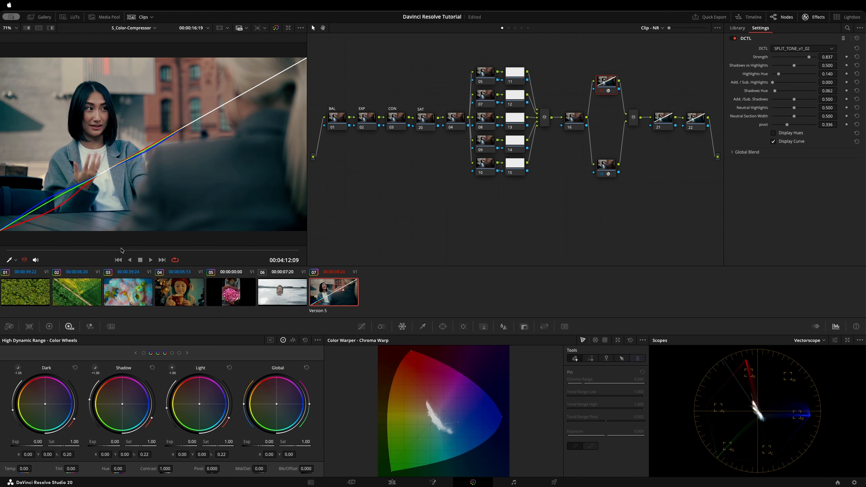
{"action": "left_click_drag", "start_coordinate": [121, 251], "coordinate": [127, 251]}
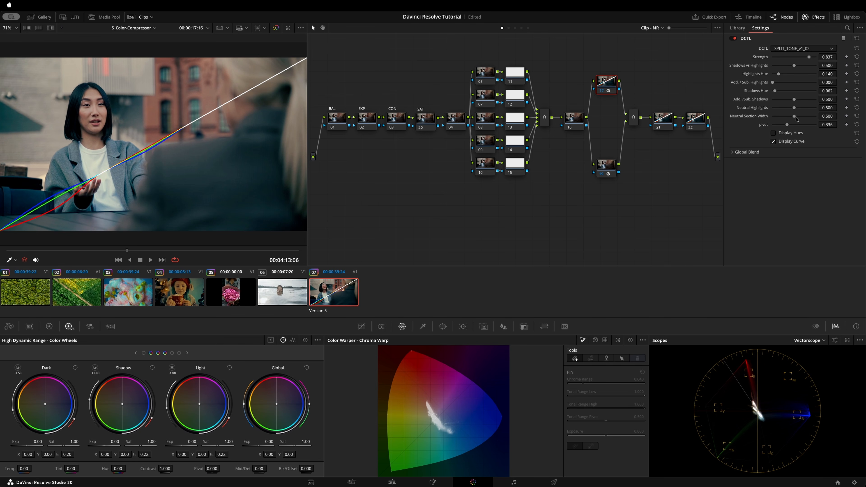
{"action": "left_click_drag", "start_coordinate": [794, 116], "coordinate": [754, 129]}
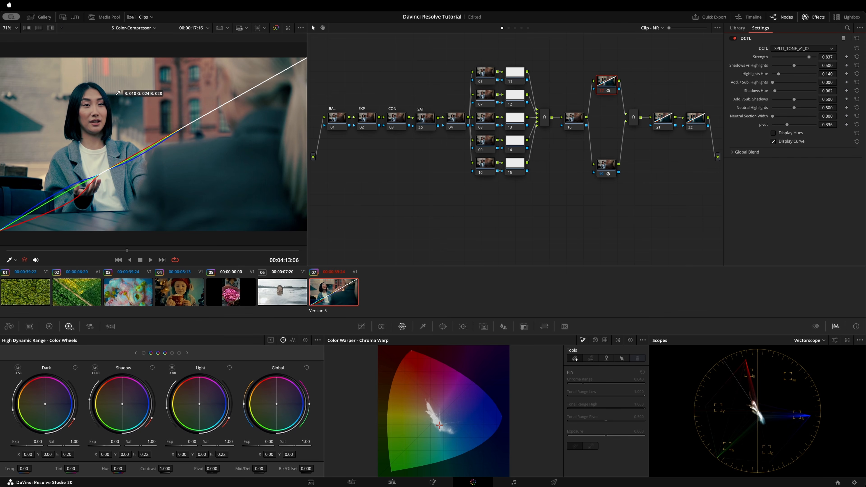
- Set Neutral Highlights to 0.388 while checking the woman's face close up
{"action": "scroll", "coordinate": [87, 142], "scroll_direction": "up", "scroll_amount": 5}
{"action": "scroll", "coordinate": [87, 142], "scroll_direction": "up", "scroll_amount": 1}
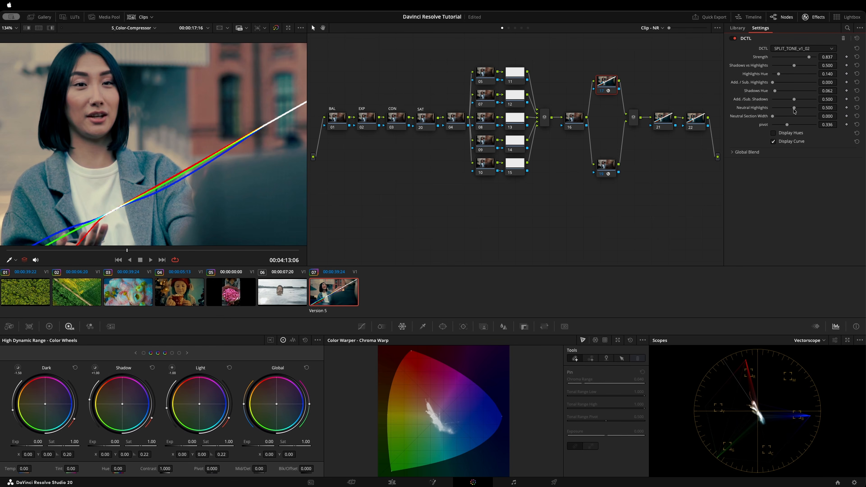
{"action": "left_click_drag", "start_coordinate": [794, 108], "coordinate": [789, 108]}
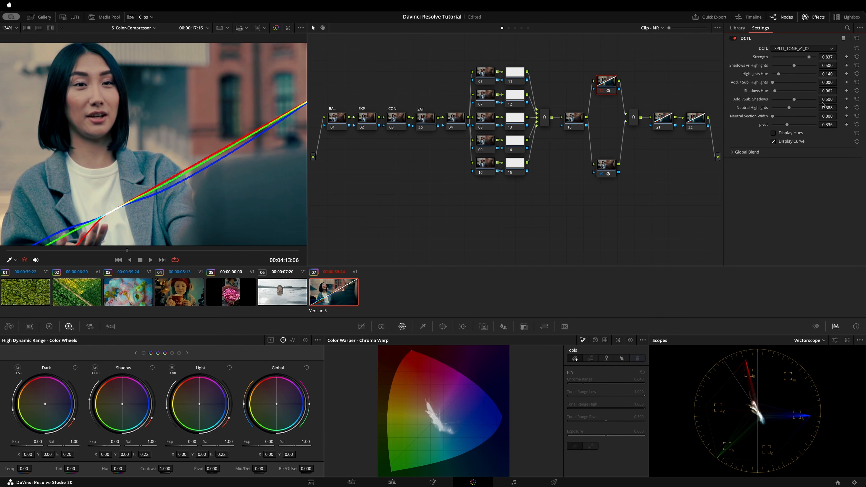
- Reset node 17's Neutral Highlights to 0.500, and set Neutral Section Width to 0.713 and pivot to 0.395
{"action": "left_click", "coordinate": [857, 108]}
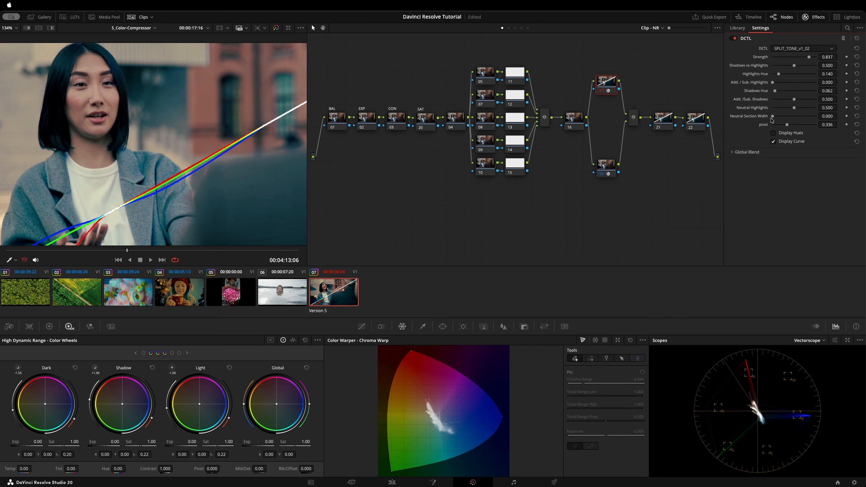
{"action": "left_click_drag", "start_coordinate": [773, 117], "coordinate": [806, 118]}
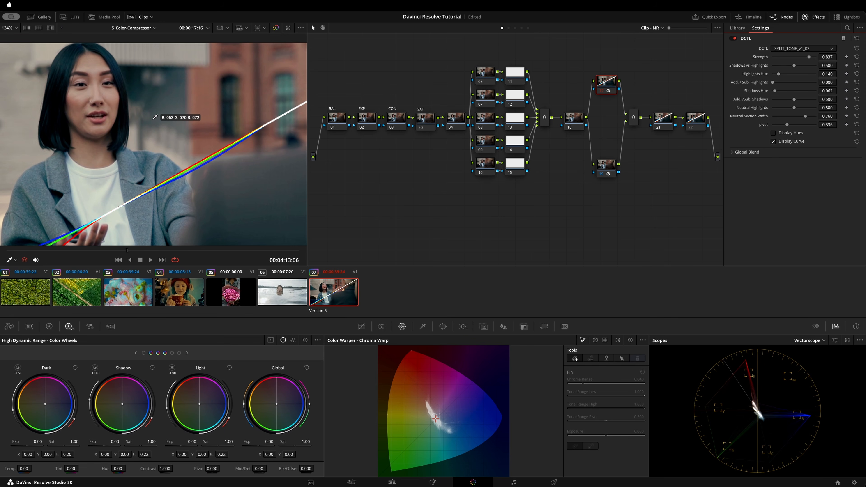
{"action": "key", "text": "shift+z"}
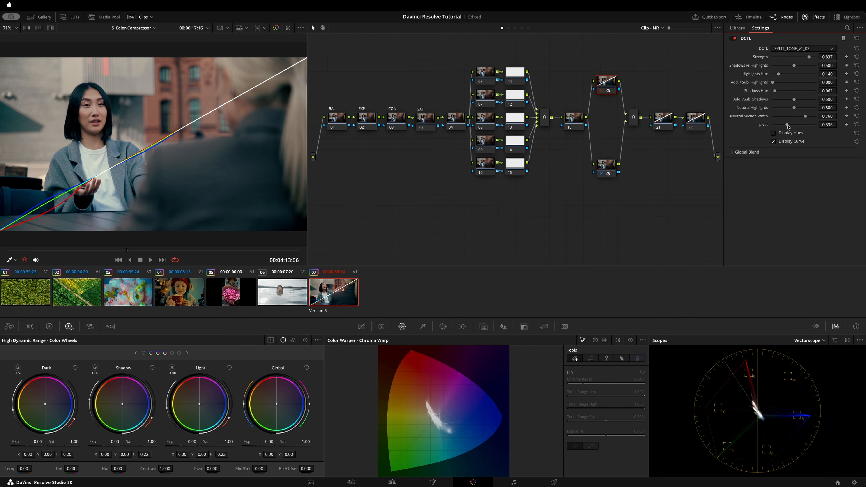
{"action": "left_click_drag", "start_coordinate": [787, 126], "coordinate": [789, 127]}
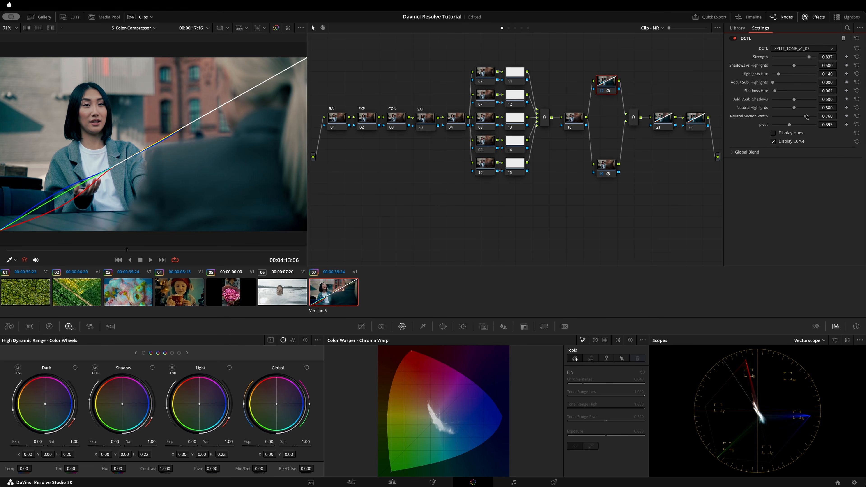
{"action": "left_click_drag", "start_coordinate": [806, 117], "coordinate": [804, 119]}
- Set node 17's Highlights Hue to 0.488 and compare the image with all grades bypassed and restored
{"action": "left_click_drag", "start_coordinate": [781, 75], "coordinate": [794, 77]}
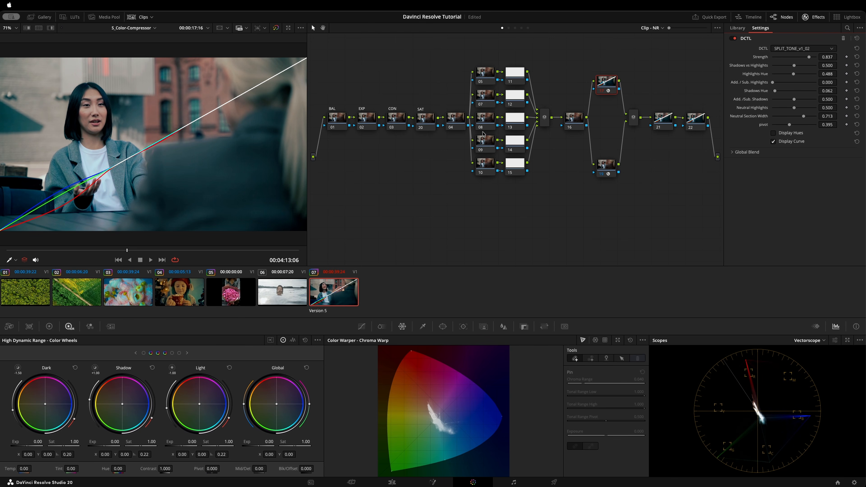
{"action": "left_click", "coordinate": [276, 29]}
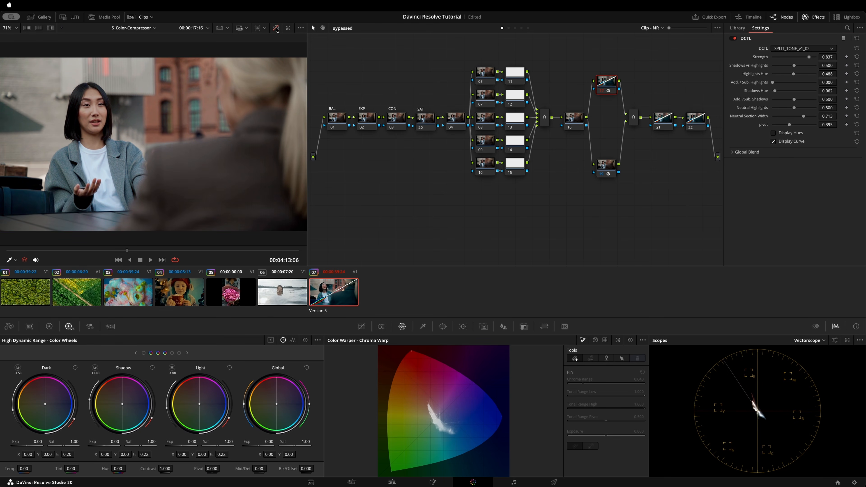
{"action": "left_click", "coordinate": [277, 29]}
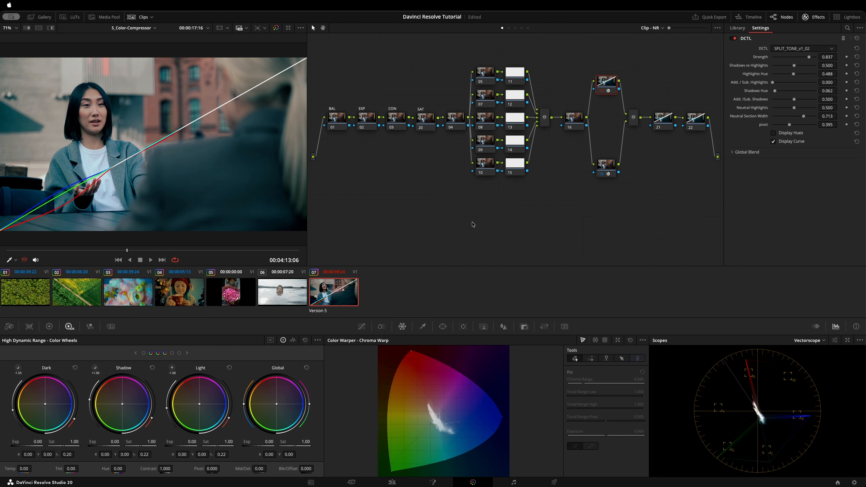
- Move the lower parallel node closer to node 17, and disable node 17
{"action": "left_click_drag", "start_coordinate": [613, 163], "coordinate": [615, 151]}
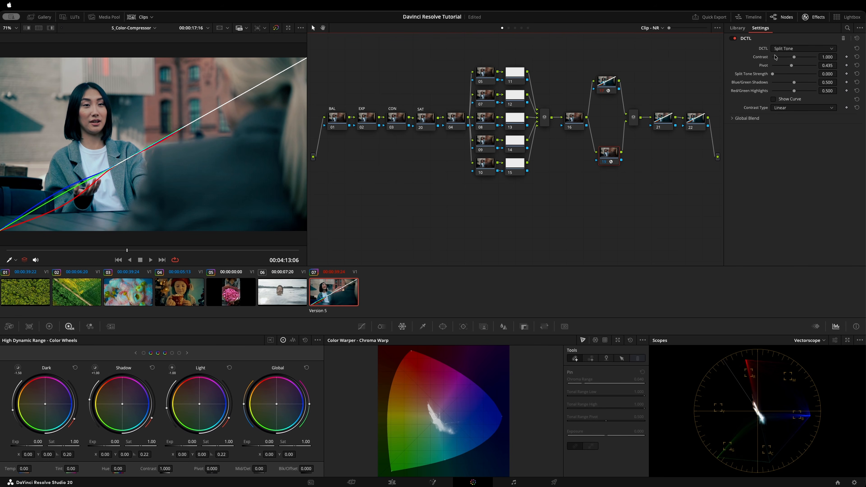
{"action": "left_click", "coordinate": [608, 84]}
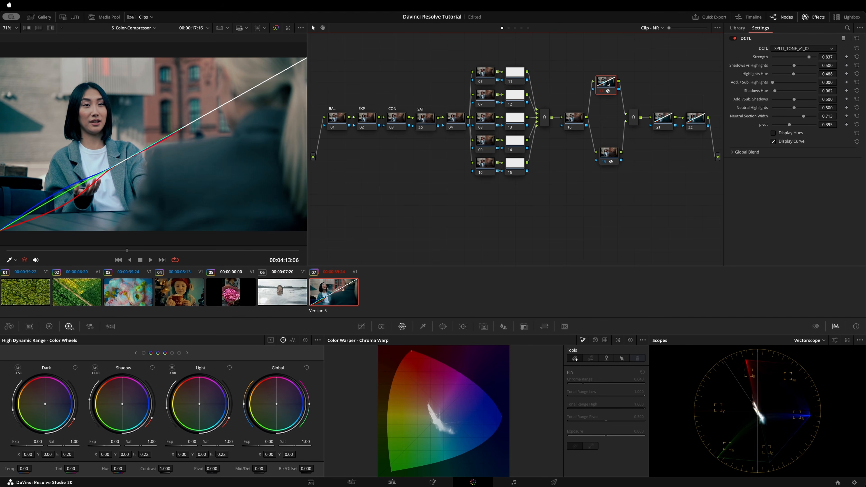
{"action": "key", "text": "ctrl+d"}
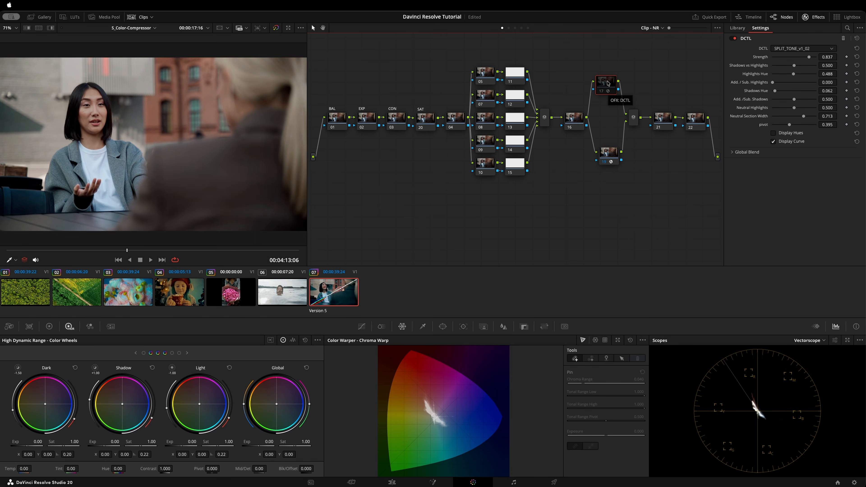
- On the lower parallel node, set Split Tone Strength to 0.581, Contrast to 1.178 and Pivot to 0.341, with Show Curve enabled
{"action": "left_click", "coordinate": [614, 151]}
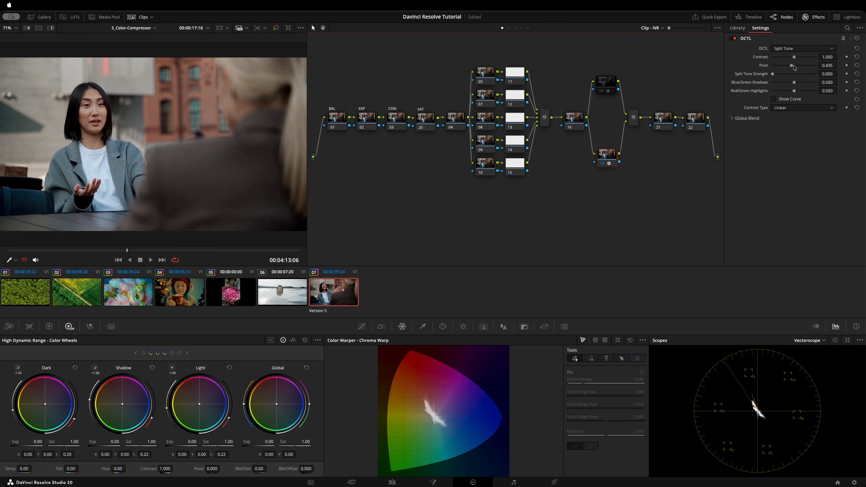
{"action": "mouse_move", "coordinate": [776, 77]}
{"action": "left_mouse_down"}
{"action": "mouse_move", "coordinate": [802, 77]}
{"action": "mouse_move", "coordinate": [780, 74]}
{"action": "left_mouse_up"}
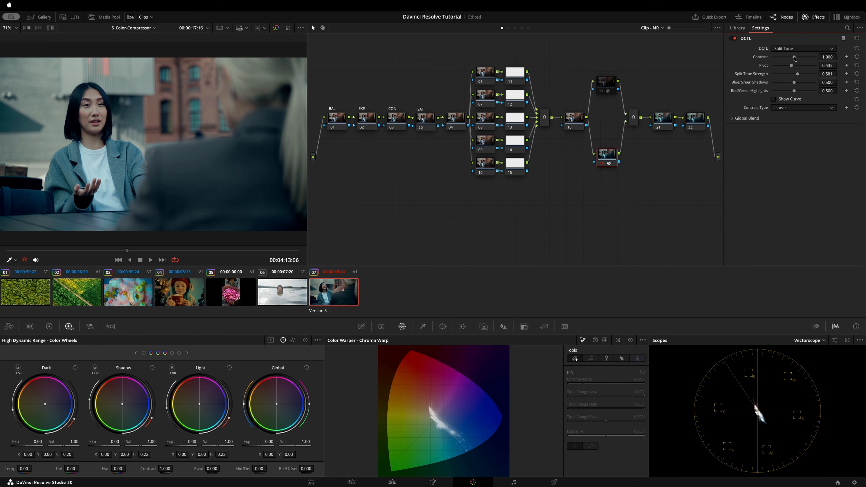
{"action": "left_click_drag", "start_coordinate": [795, 58], "coordinate": [795, 59]}
{"action": "left_click_drag", "start_coordinate": [794, 58], "coordinate": [796, 58]}
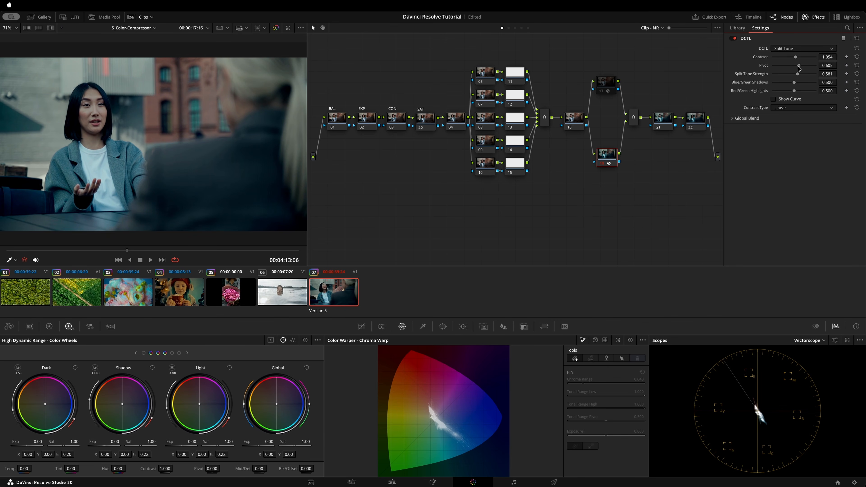
{"action": "left_click", "coordinate": [772, 99]}
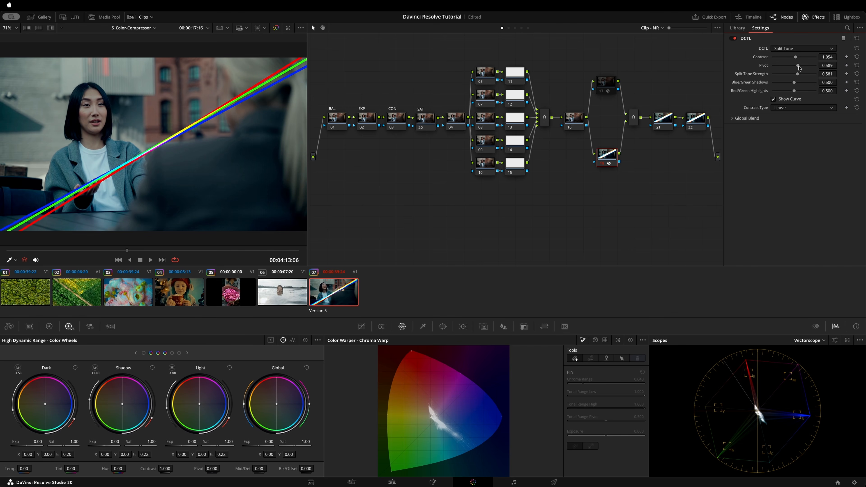
{"action": "mouse_move", "coordinate": [798, 65]}
{"action": "left_mouse_down"}
{"action": "mouse_move", "coordinate": [807, 61]}
{"action": "mouse_move", "coordinate": [786, 67]}
{"action": "mouse_move", "coordinate": [799, 61]}
{"action": "left_mouse_up"}
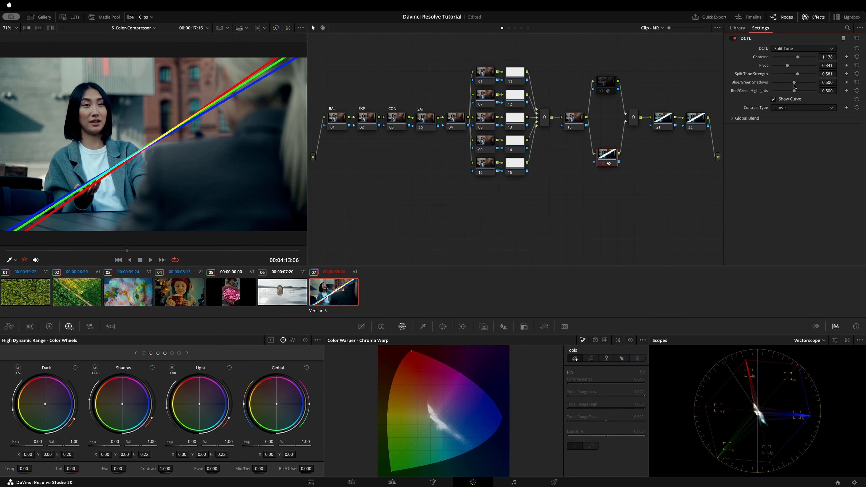
- Set the lower node's Blue/Green Shadows to 0.620 and Red/Green Highlights to 0.636, and hide its curve
{"action": "left_click_drag", "start_coordinate": [794, 83], "coordinate": [800, 85]}
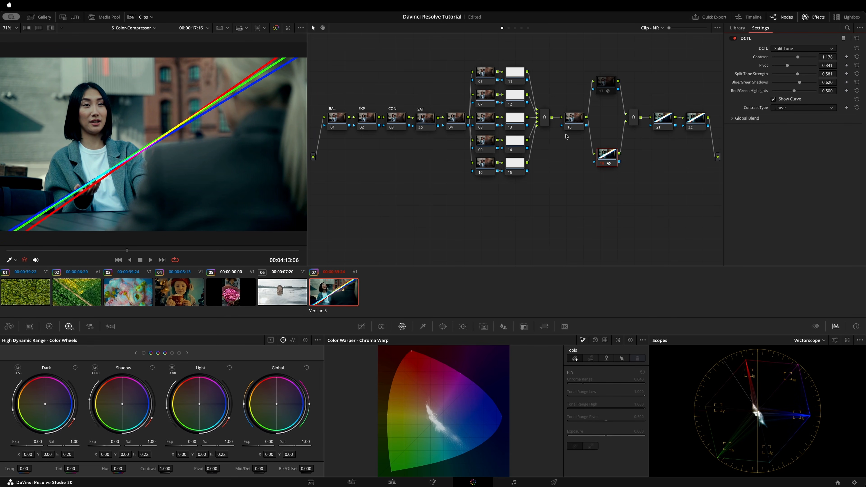
{"action": "left_click", "coordinate": [608, 87]}
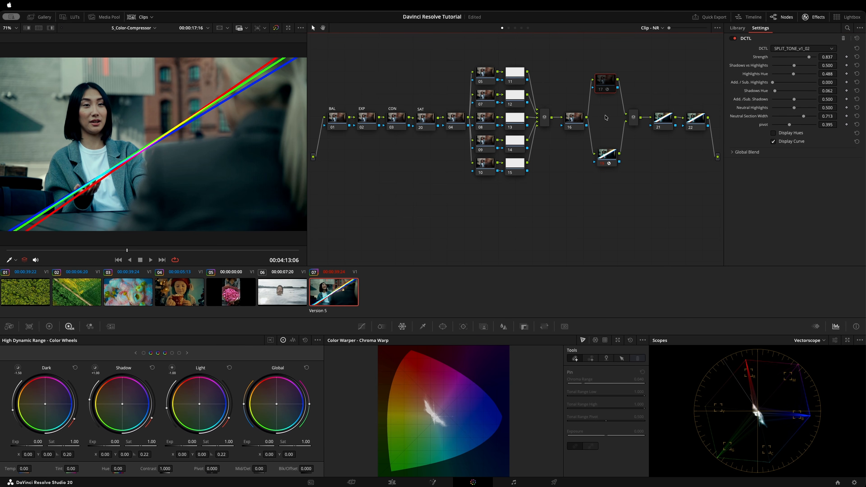
{"action": "left_click", "coordinate": [613, 159]}
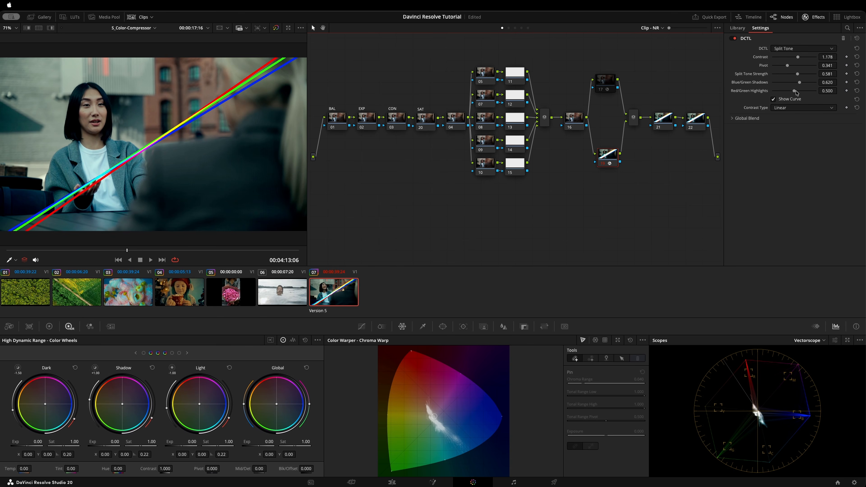
{"action": "left_click_drag", "start_coordinate": [795, 91], "coordinate": [800, 91]}
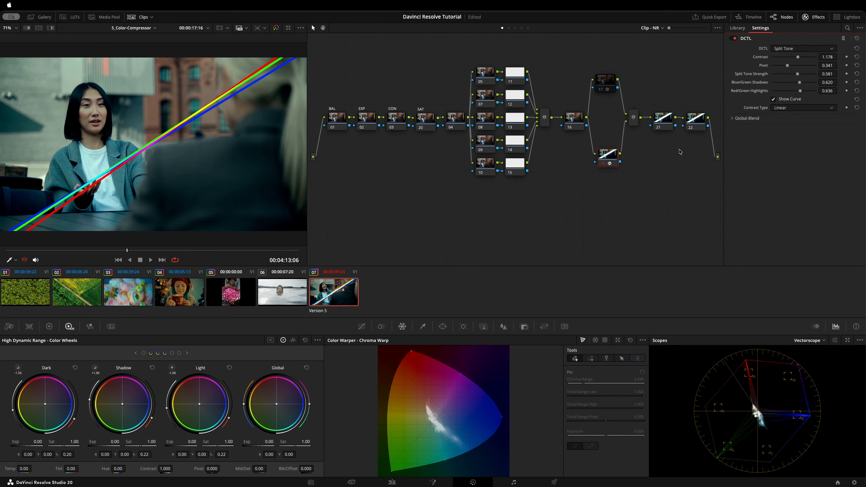
{"action": "left_click", "coordinate": [773, 99]}
- Re-enable node 17, reduce its split-tone Strength to 0.574 and turn off Display Curve
{"action": "left_click", "coordinate": [607, 88]}
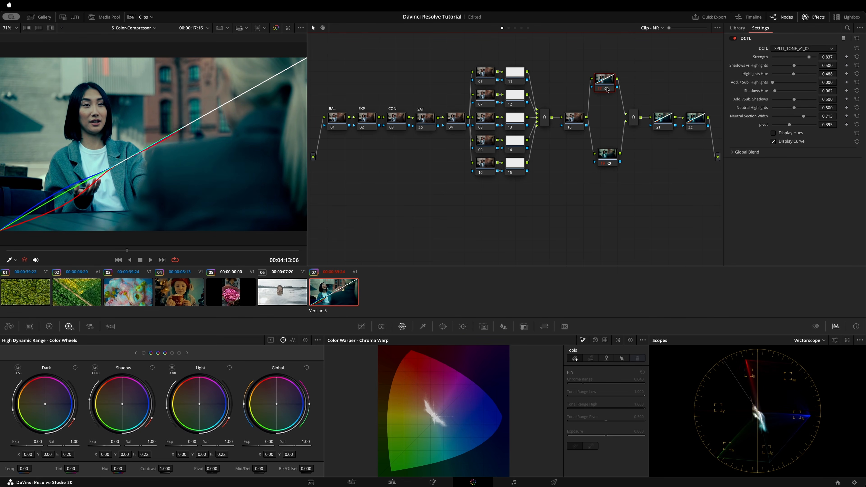
{"action": "left_click_drag", "start_coordinate": [809, 57], "coordinate": [797, 59]}
{"action": "left_click", "coordinate": [605, 157]}
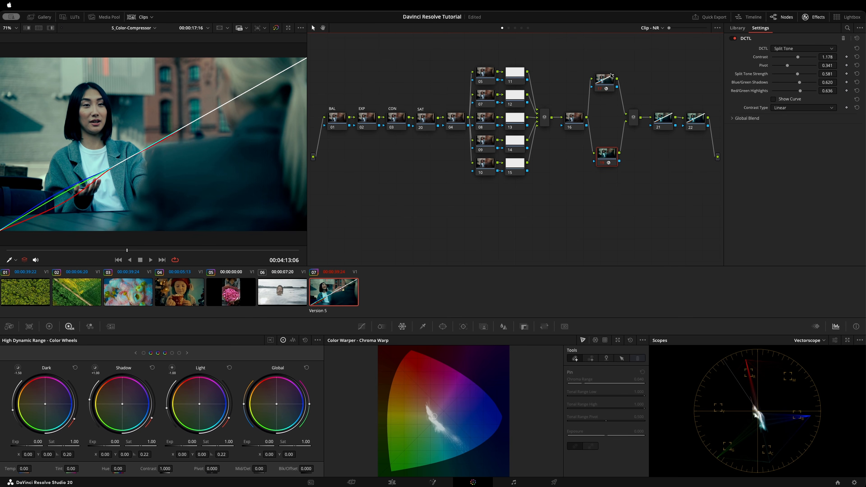
{"action": "left_click", "coordinate": [605, 82]}
{"action": "left_click", "coordinate": [773, 142]}
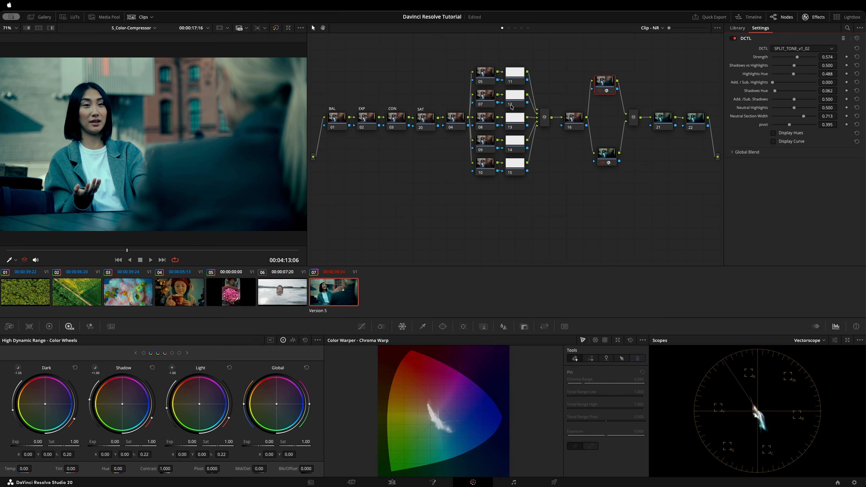
- On node 05, raise the ColorSlice Skin saturation to 1.33
{"action": "left_click", "coordinate": [486, 74]}
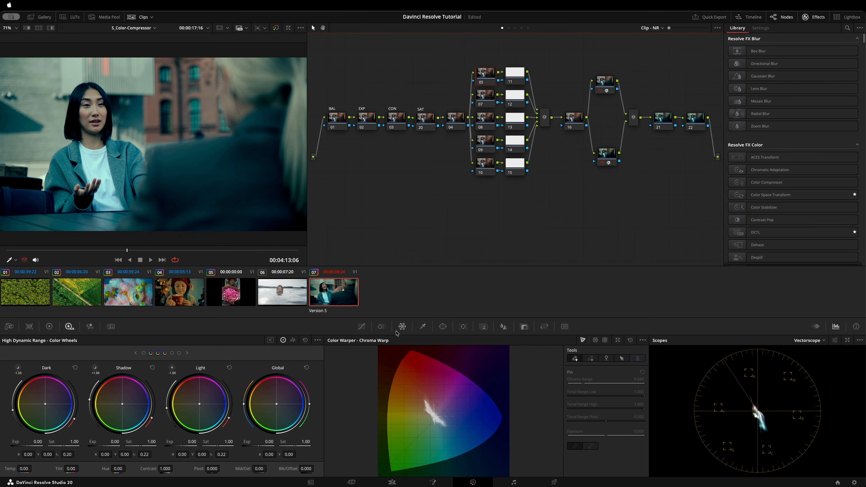
{"action": "left_click", "coordinate": [384, 329]}
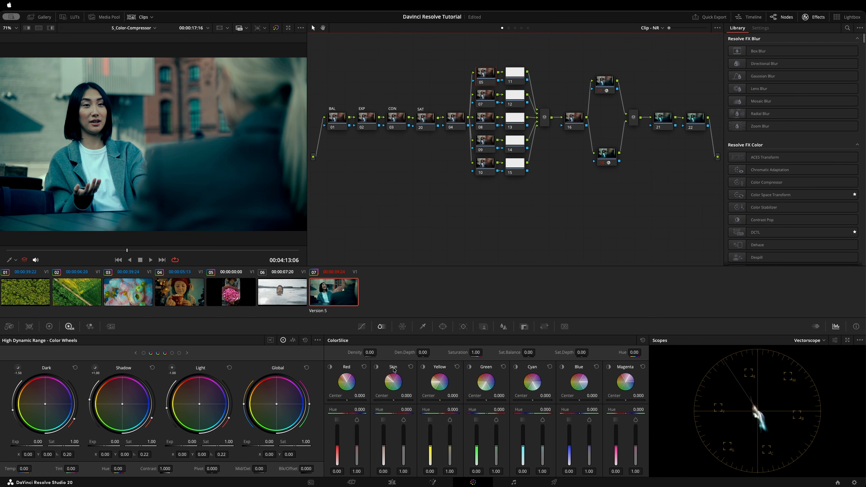
{"action": "left_click_drag", "start_coordinate": [403, 448], "coordinate": [404, 438]}
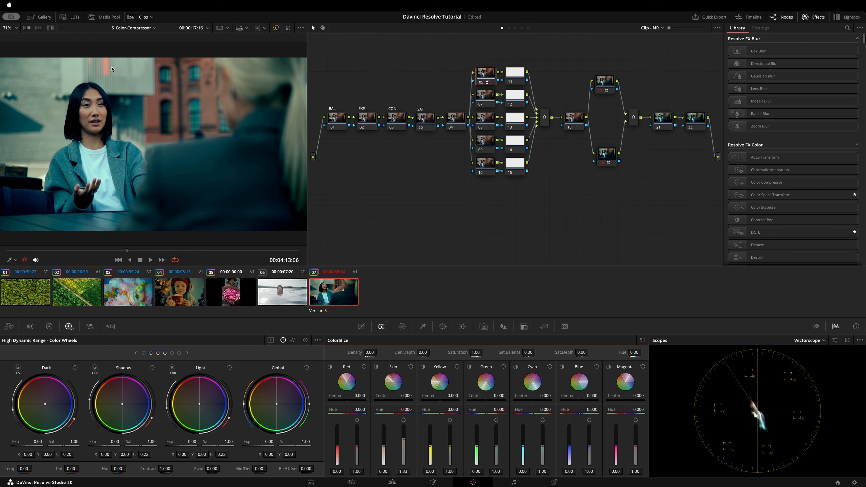
- Shift the ColorSlice Skin Center to -0.630 while viewing the affected skin area in Highlight mode
{"action": "key", "text": "shift+h"}
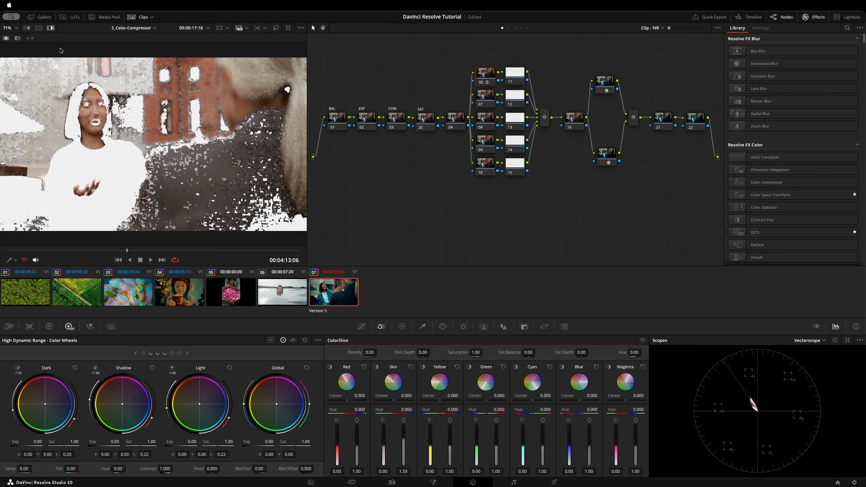
{"action": "left_click", "coordinate": [51, 27]}
{"action": "left_click", "coordinate": [51, 28]}
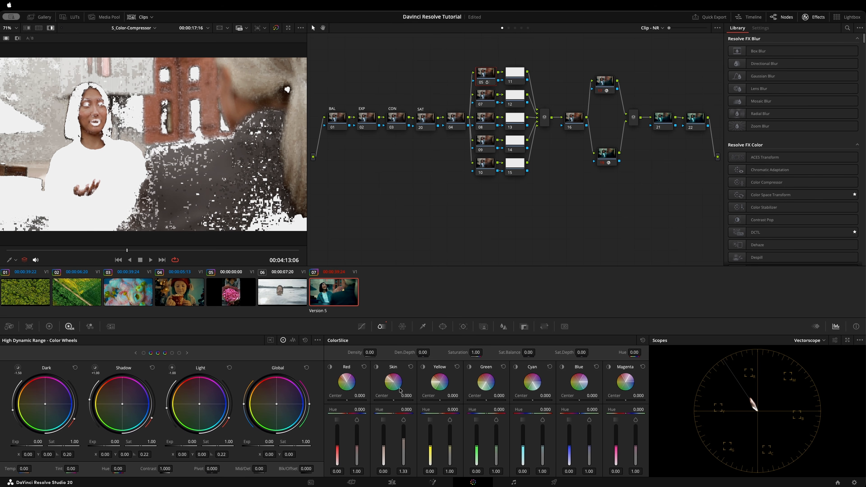
{"action": "left_click_drag", "start_coordinate": [394, 400], "coordinate": [391, 400]}
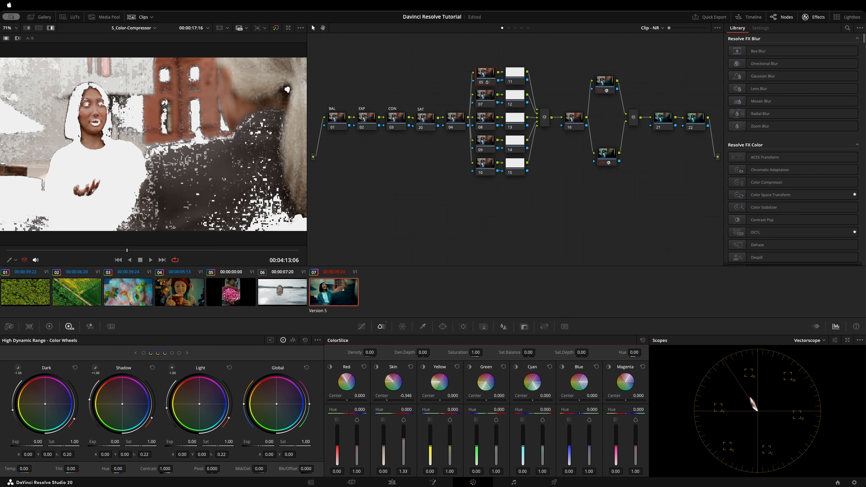
{"action": "left_click_drag", "start_coordinate": [382, 400], "coordinate": [383, 400]}
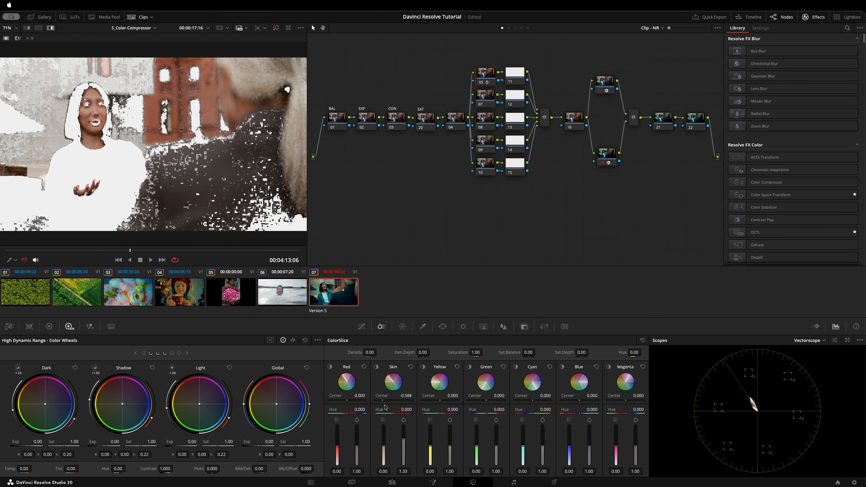
{"action": "mouse_move", "coordinate": [385, 407]}
{"action": "left_mouse_down"}
{"action": "mouse_move", "coordinate": [382, 399]}
{"action": "mouse_move", "coordinate": [392, 400]}
{"action": "left_mouse_up"}
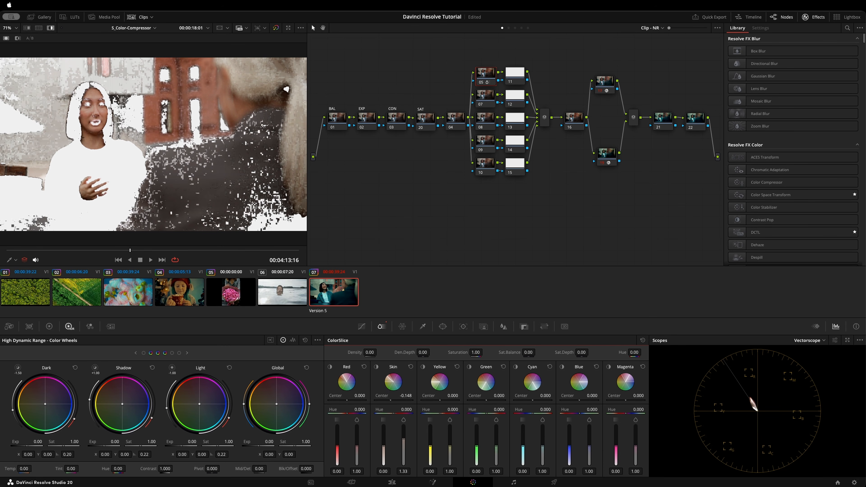
{"action": "left_click_drag", "start_coordinate": [402, 400], "coordinate": [392, 400]}
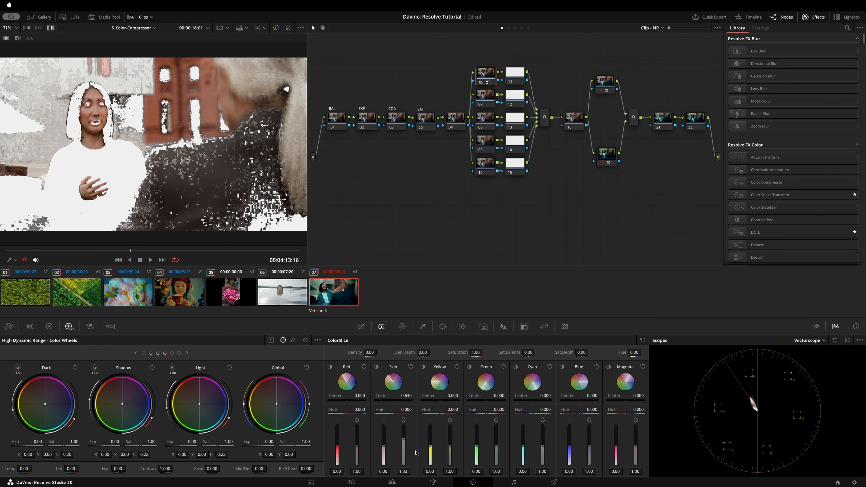
- Refine node 05's ColorSlice Skin slice to Center -0.652 and saturation 1.58, checking the affected area in Highlight mode
{"action": "left_click_drag", "start_coordinate": [403, 442], "coordinate": [404, 437]}
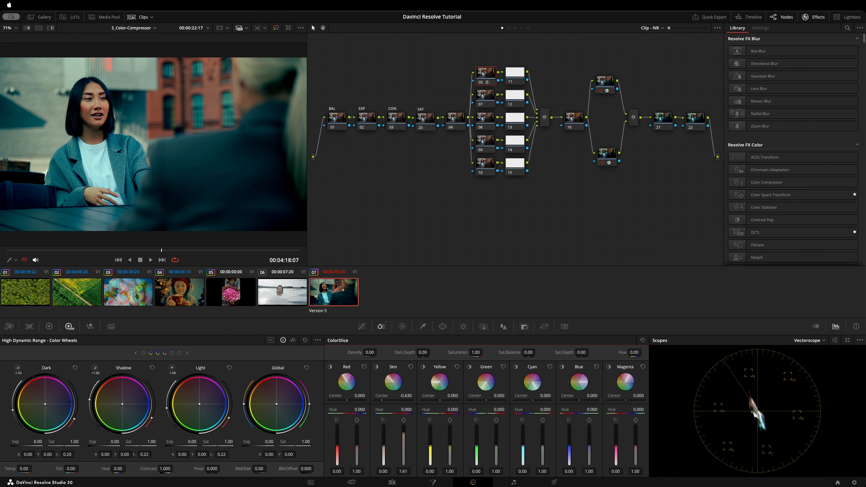
{"action": "left_click_drag", "start_coordinate": [406, 437], "coordinate": [407, 442]}
{"action": "left_click_drag", "start_coordinate": [481, 86], "coordinate": [479, 82]}
{"action": "left_click", "coordinate": [405, 438]}
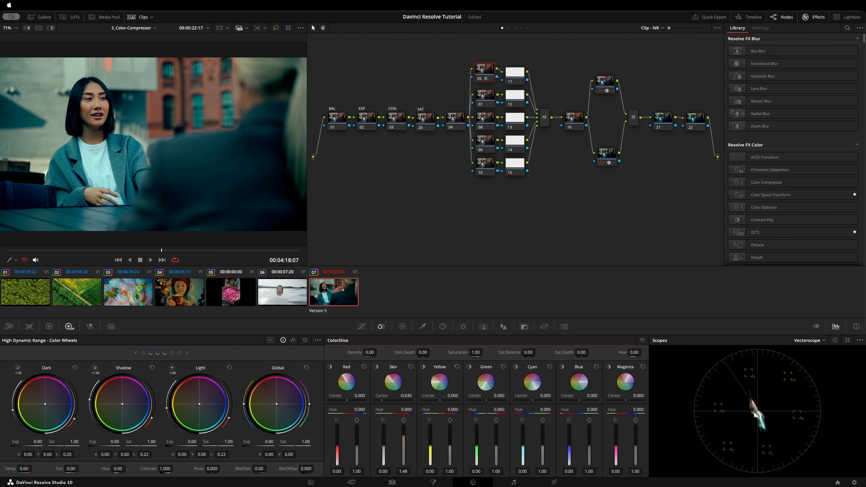
{"action": "left_click_drag", "start_coordinate": [406, 439], "coordinate": [406, 435]}
{"action": "key", "text": "shift+h"}
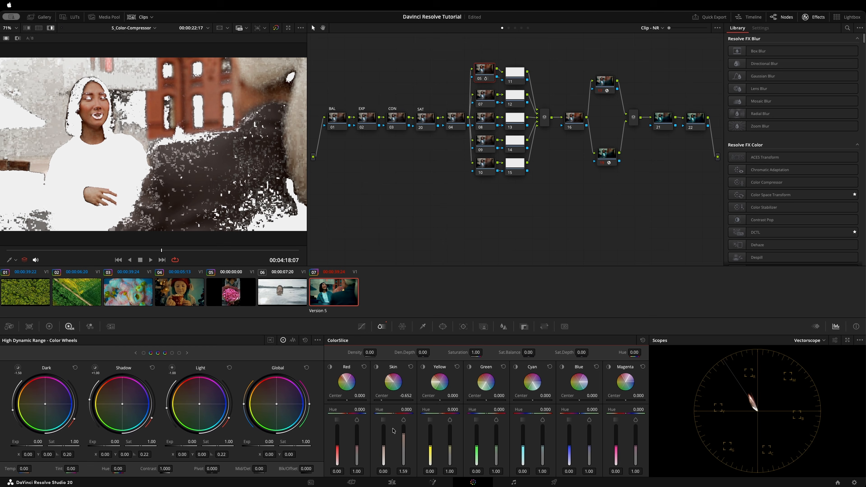
{"action": "key", "text": "shift+h"}
{"action": "mouse_move", "coordinate": [403, 434]}
{"action": "left_mouse_down"}
{"action": "mouse_move", "coordinate": [403, 441]}
{"action": "mouse_move", "coordinate": [403, 433]}
{"action": "left_mouse_up"}
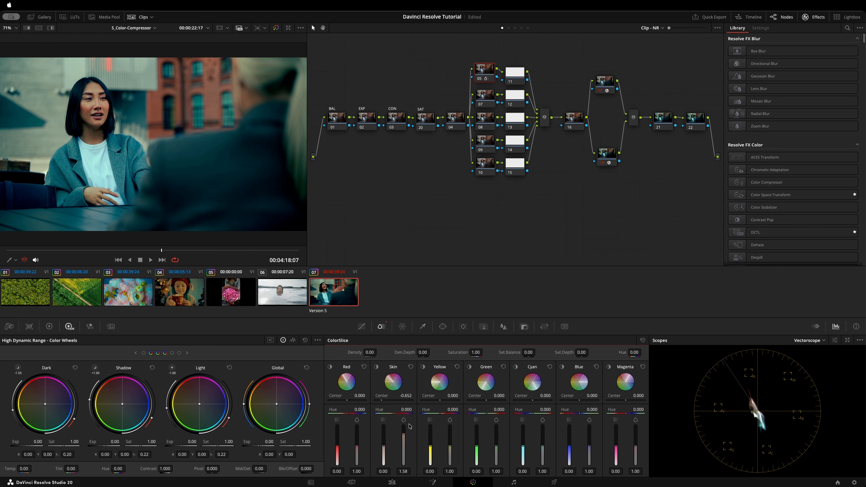
- Add a tall circular power window around the seated woman on node 05, with size 50.72, aspect 17.82, pan 47.20 and tilt 50.93, using Highlight mode
{"action": "key", "text": "shift+h"}
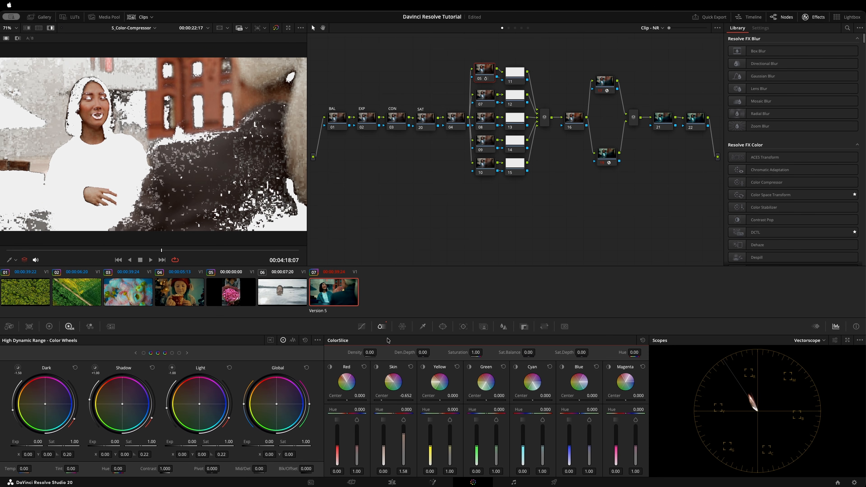
{"action": "left_click", "coordinate": [442, 326]}
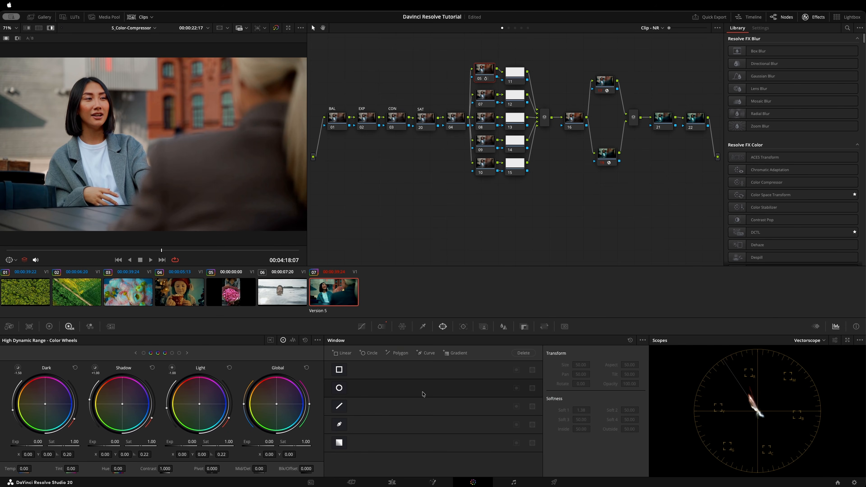
{"action": "left_click", "coordinate": [342, 391]}
{"action": "left_click_drag", "start_coordinate": [161, 183], "coordinate": [104, 239]}
{"action": "left_click_drag", "start_coordinate": [150, 123], "coordinate": [154, 125]}
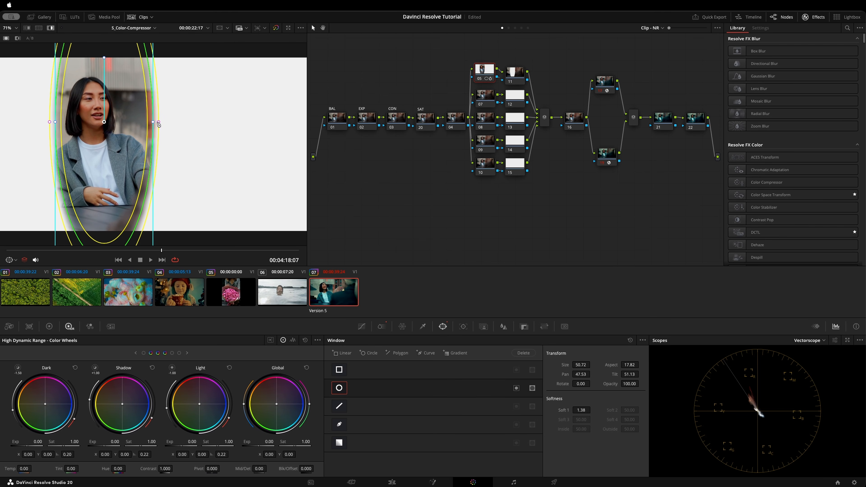
{"action": "left_click_drag", "start_coordinate": [105, 124], "coordinate": [99, 129]}
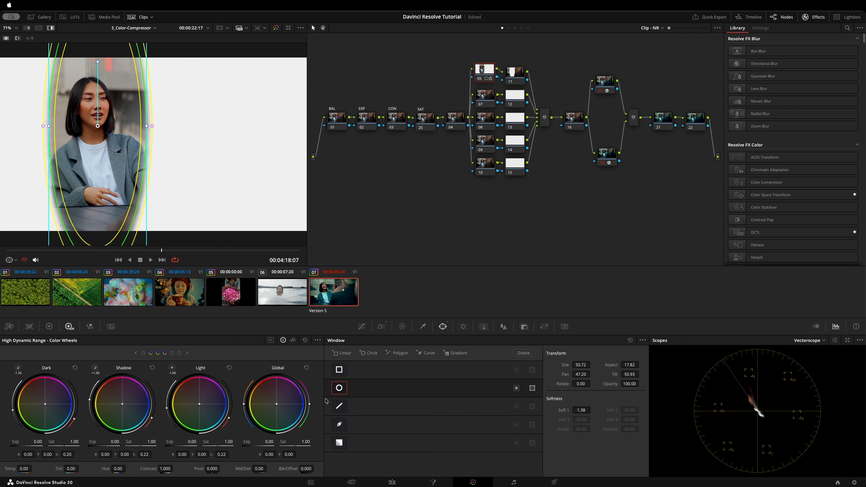
{"action": "key", "text": "shift+h"}
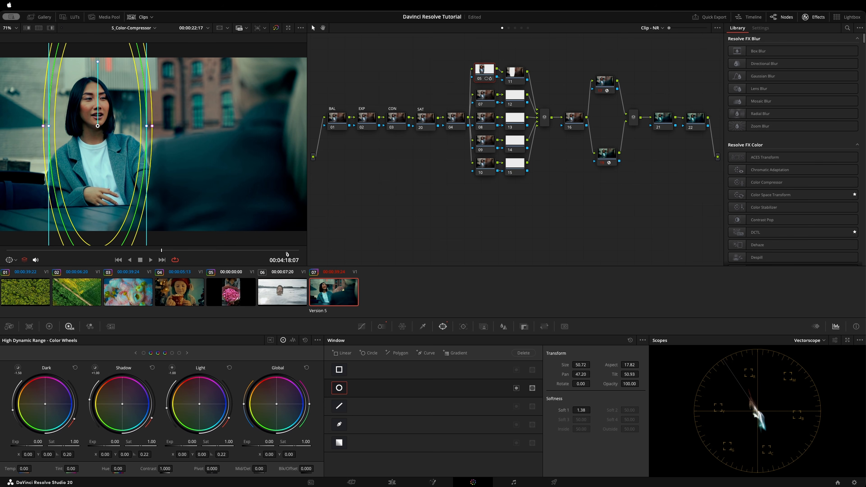
- Refine node 05's ColorSlice Skin slice to density -0.07, hue 0.002 and saturation 1.38, checking the skin on other frames
{"action": "left_click", "coordinate": [382, 327]}
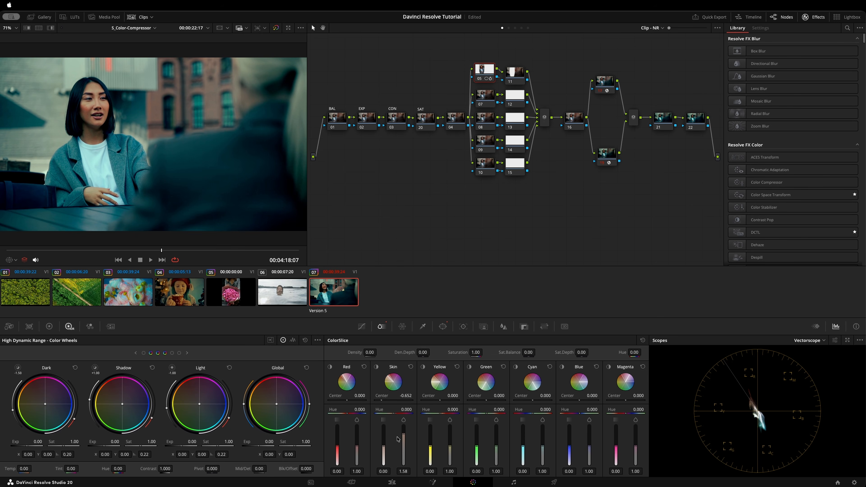
{"action": "left_click_drag", "start_coordinate": [403, 435], "coordinate": [383, 447]}
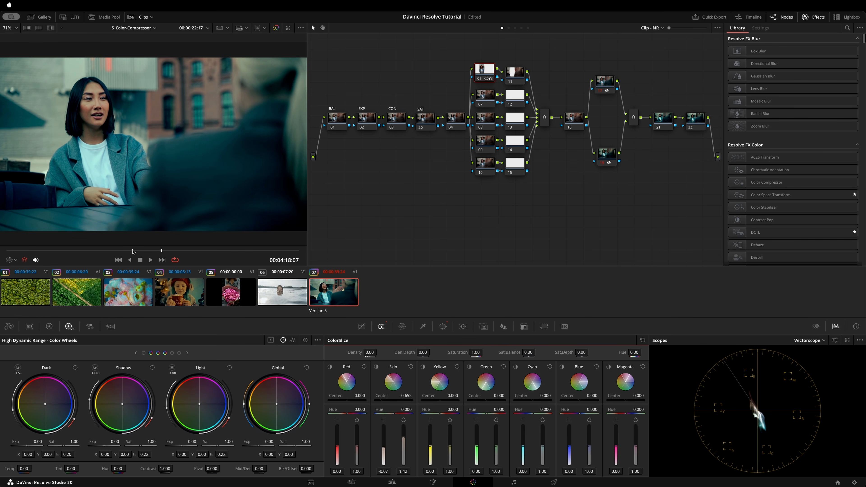
{"action": "left_click_drag", "start_coordinate": [133, 250], "coordinate": [74, 150]}
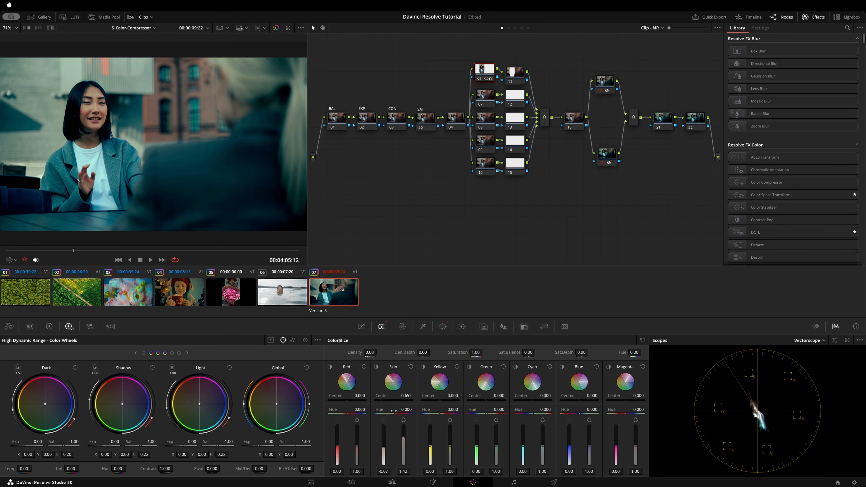
{"action": "left_click_drag", "start_coordinate": [394, 411], "coordinate": [393, 411]}
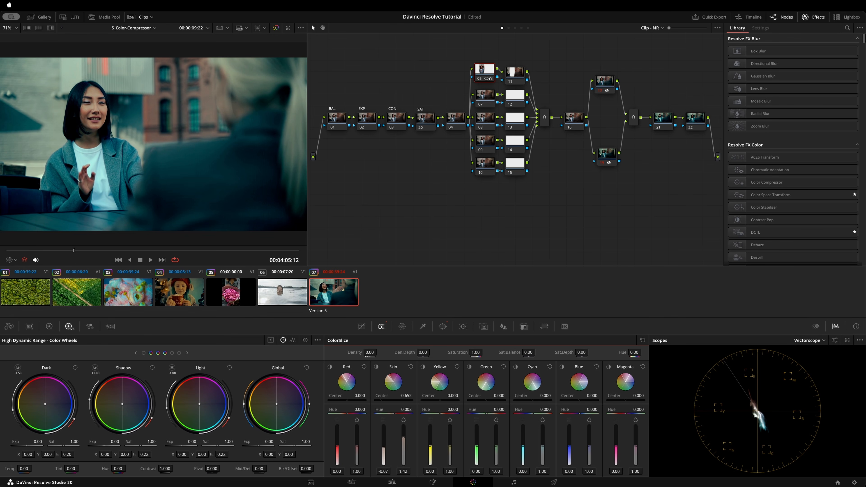
{"action": "left_click_drag", "start_coordinate": [112, 250], "coordinate": [164, 239]}
{"action": "left_click_drag", "start_coordinate": [406, 445], "coordinate": [405, 448]}
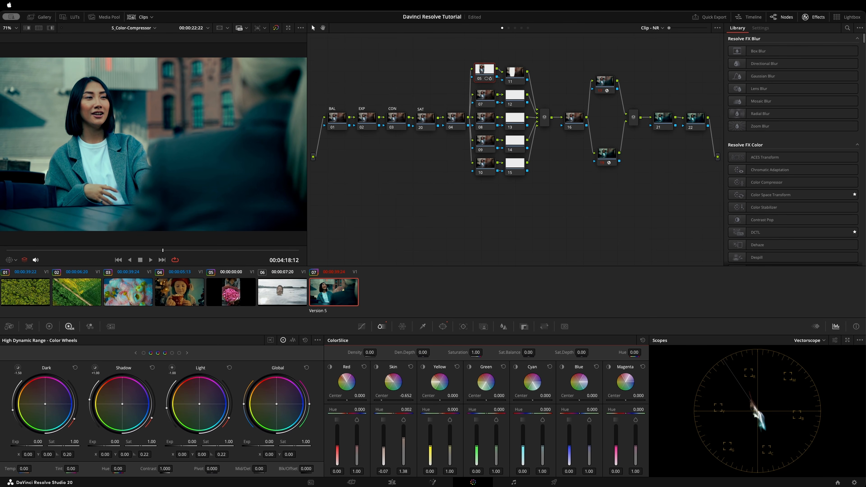
- Compare the full grade with the ungraded image by bypassing all grades on another frame
{"action": "left_click_drag", "start_coordinate": [92, 251], "coordinate": [114, 247]}
{"action": "left_click", "coordinate": [276, 28]}
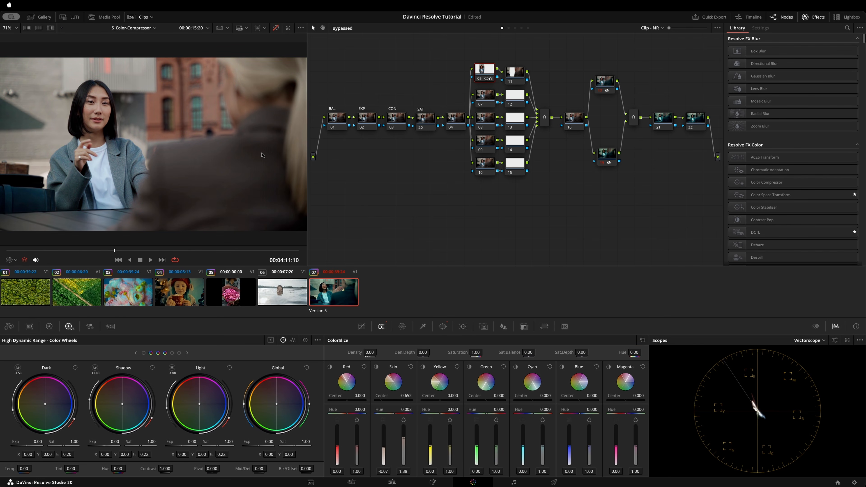
{"action": "left_click", "coordinate": [277, 28]}
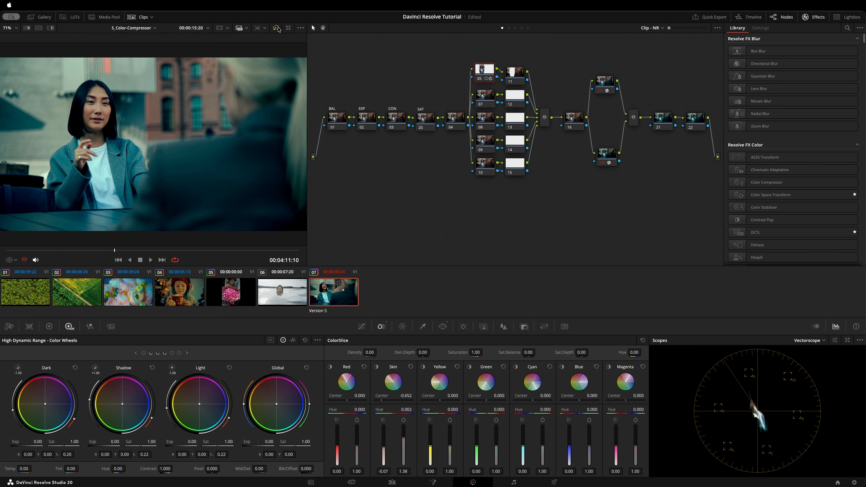
{"action": "left_click", "coordinate": [277, 28]}
{"action": "left_click", "coordinate": [276, 28]}
- Raise the SPLIT_TONE_v1_02 Strength to 0.775 on the upper of the two parallel split-tone nodes
{"action": "left_click", "coordinate": [607, 86]}
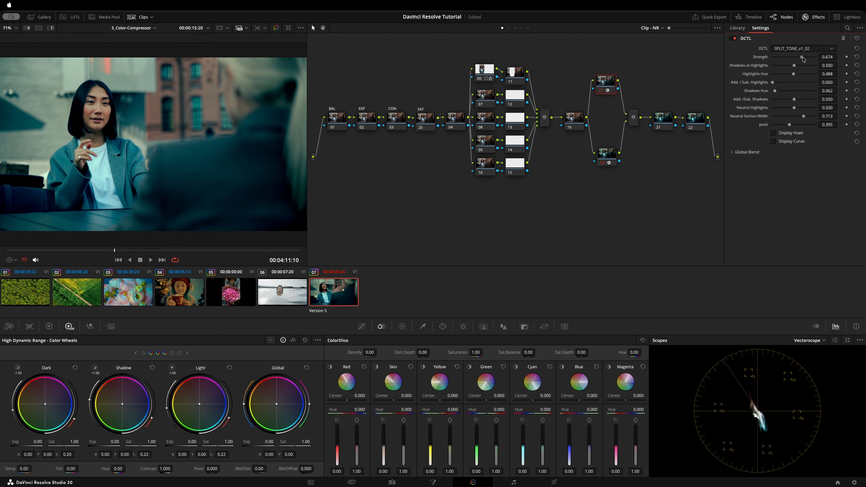
{"action": "mouse_move", "coordinate": [805, 57]}
{"action": "left_mouse_down"}
{"action": "mouse_move", "coordinate": [813, 59]}
{"action": "mouse_move", "coordinate": [806, 60]}
{"action": "left_mouse_up"}
{"action": "left_click", "coordinate": [485, 69]}
{"action": "left_click_drag", "start_coordinate": [484, 69], "coordinate": [483, 69]}
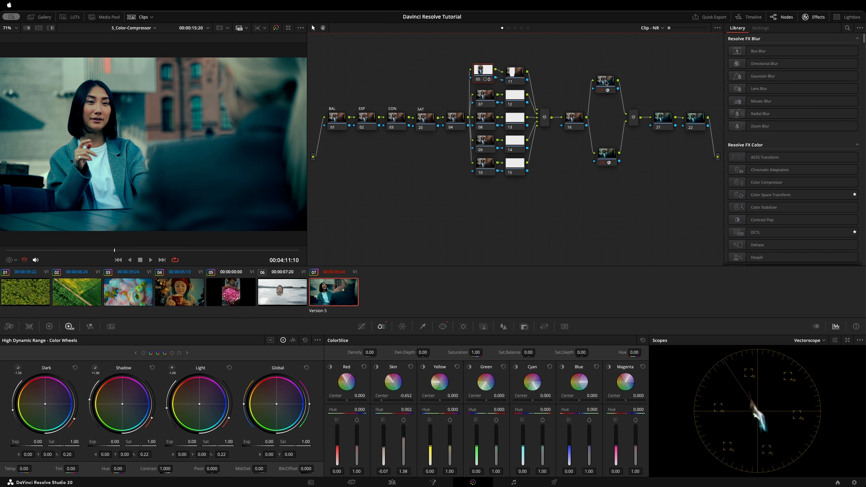
{"action": "left_click_drag", "start_coordinate": [612, 88], "coordinate": [616, 88]}
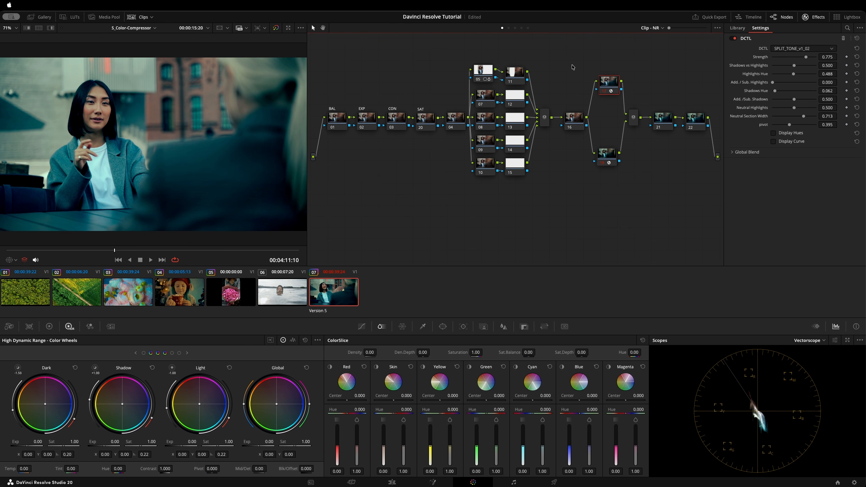
- Disable node 05 and reduce the upper parallel split-tone node's Strength to 0.372
{"action": "left_click", "coordinate": [486, 77]}
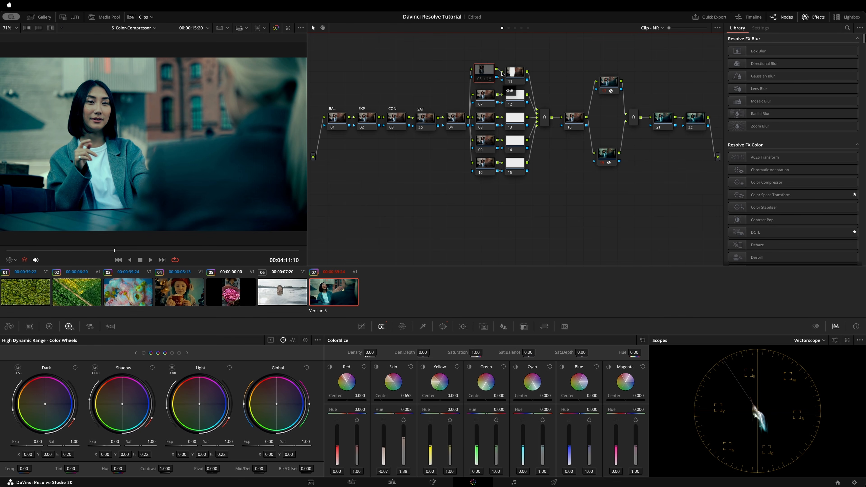
{"action": "left_click_drag", "start_coordinate": [486, 99], "coordinate": [489, 100]}
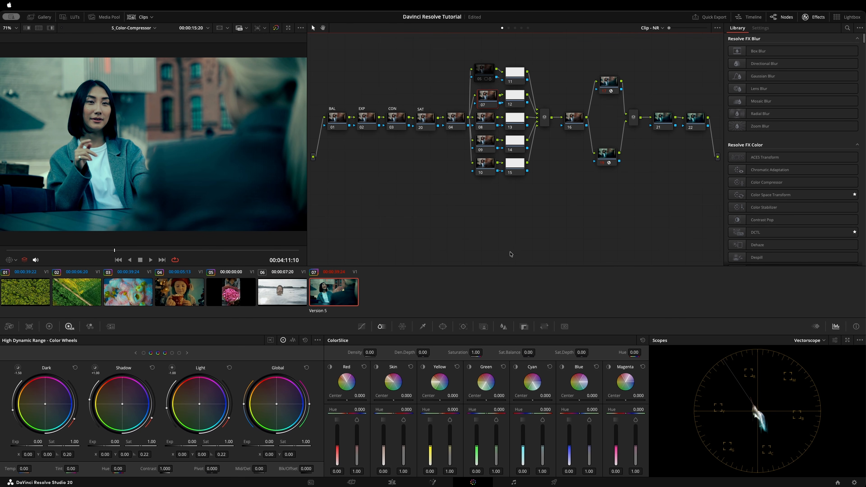
{"action": "left_click", "coordinate": [610, 84]}
{"action": "left_click_drag", "start_coordinate": [803, 59], "coordinate": [789, 61]}
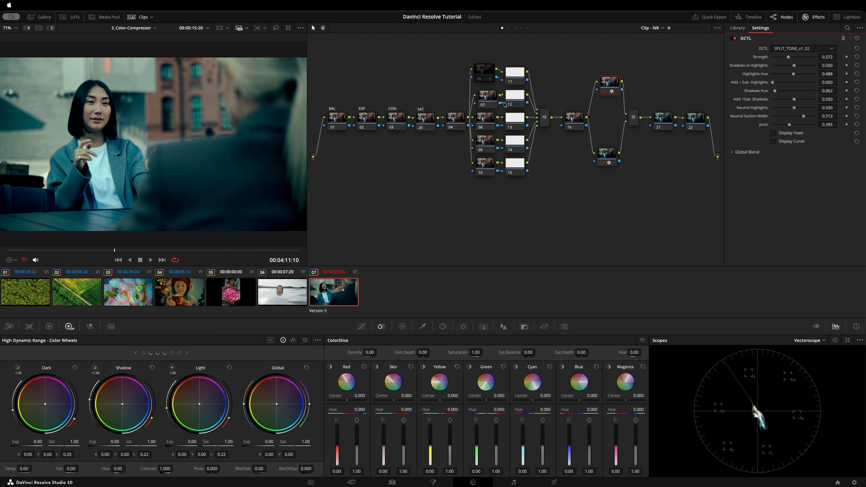
- Sample the woman's forehead with the HSL qualifier on node 07 and show the selection in Highlight mode
{"action": "left_click", "coordinate": [487, 100]}
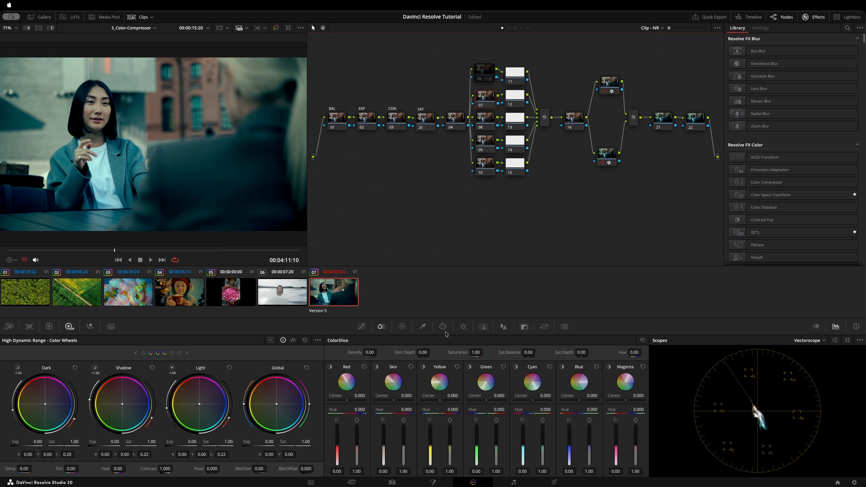
{"action": "left_click", "coordinate": [423, 327]}
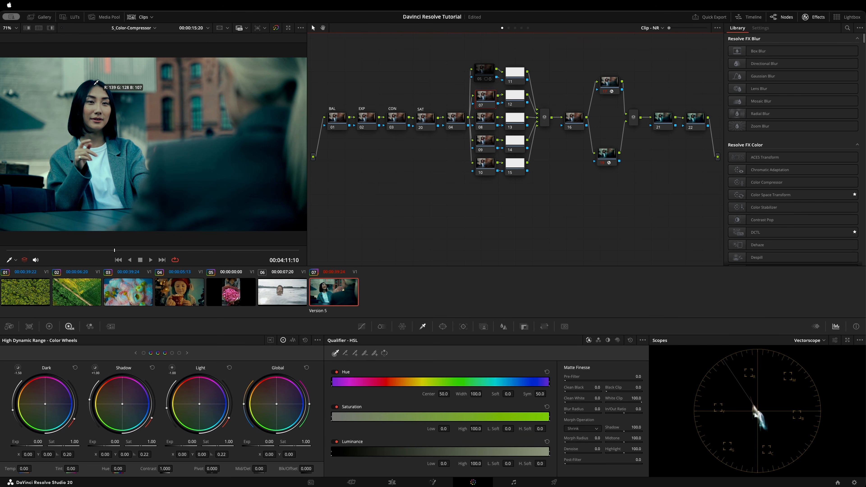
{"action": "left_click_drag", "start_coordinate": [101, 88], "coordinate": [101, 100]}
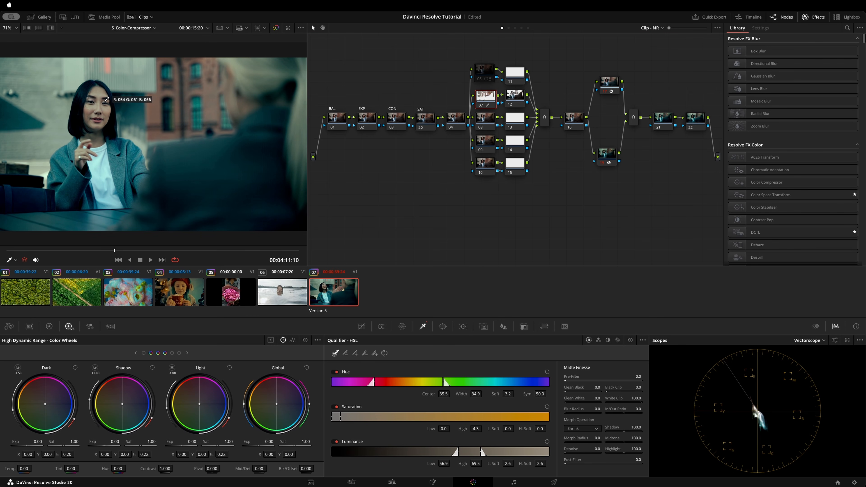
{"action": "key", "text": "shift+h"}
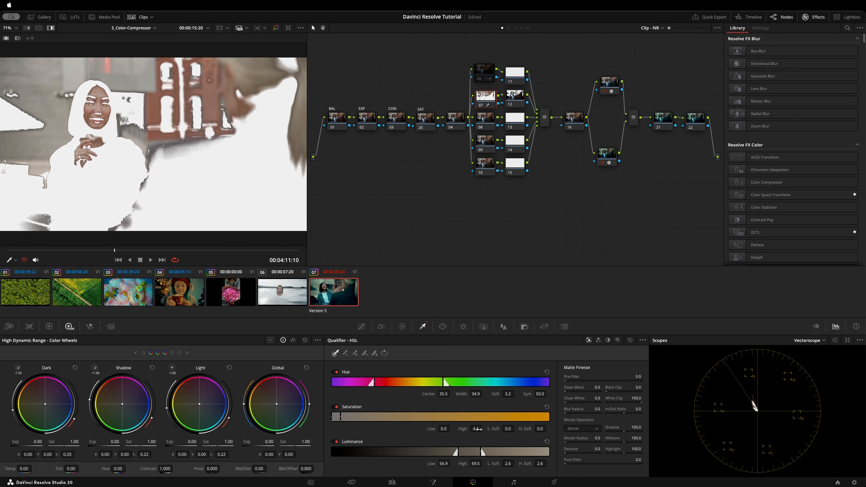
- Refine node 07's skin key with saturation low softness 7.0, luminance low softness 13.9, Clean Black 20.6, Clean White 13.1 and Blur Radius 8.3
{"action": "left_click_drag", "start_coordinate": [508, 432], "coordinate": [516, 428]}
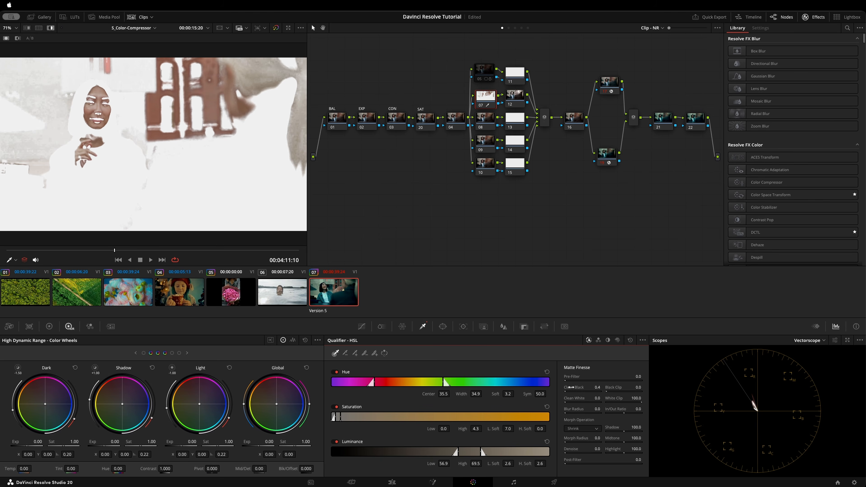
{"action": "left_click_drag", "start_coordinate": [566, 391], "coordinate": [571, 391]}
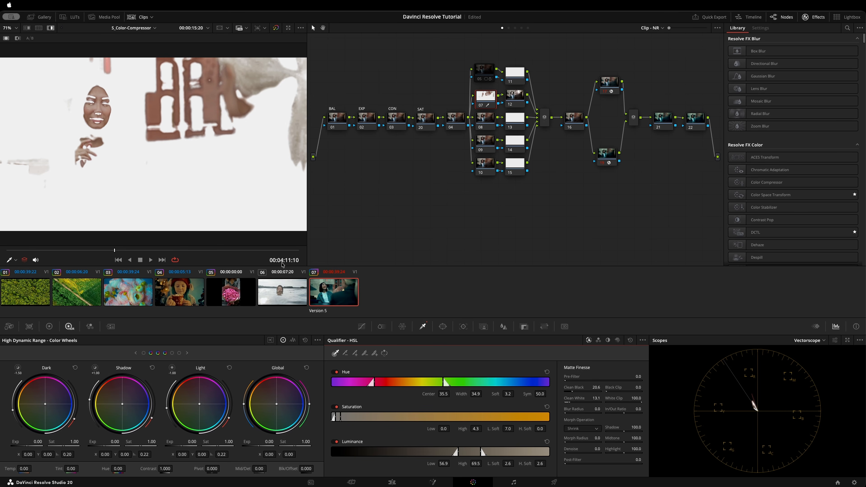
{"action": "left_click", "coordinate": [374, 354]}
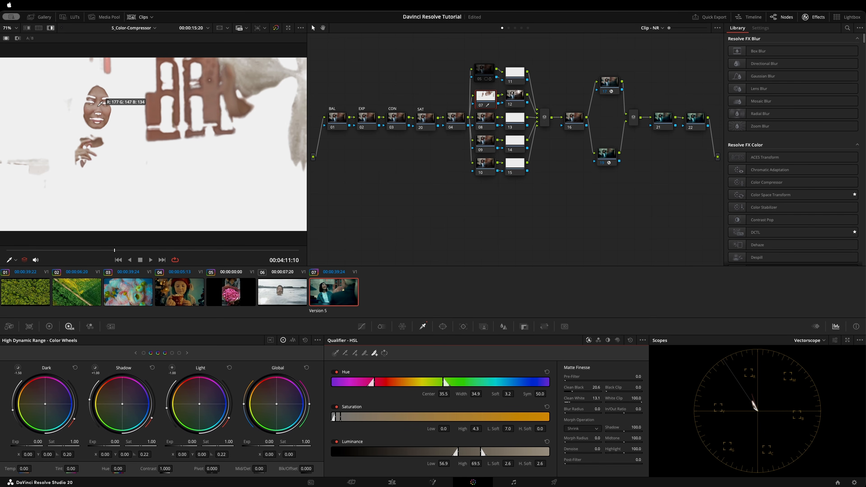
{"action": "mouse_move", "coordinate": [102, 103]}
{"action": "left_mouse_down"}
{"action": "mouse_move", "coordinate": [102, 118]}
{"action": "mouse_move", "coordinate": [99, 98]}
{"action": "left_mouse_up"}
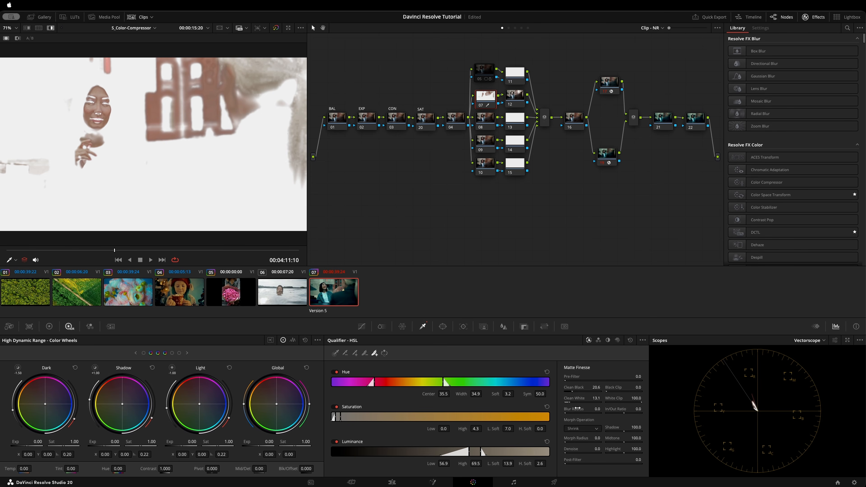
{"action": "left_click_drag", "start_coordinate": [578, 410], "coordinate": [588, 410]}
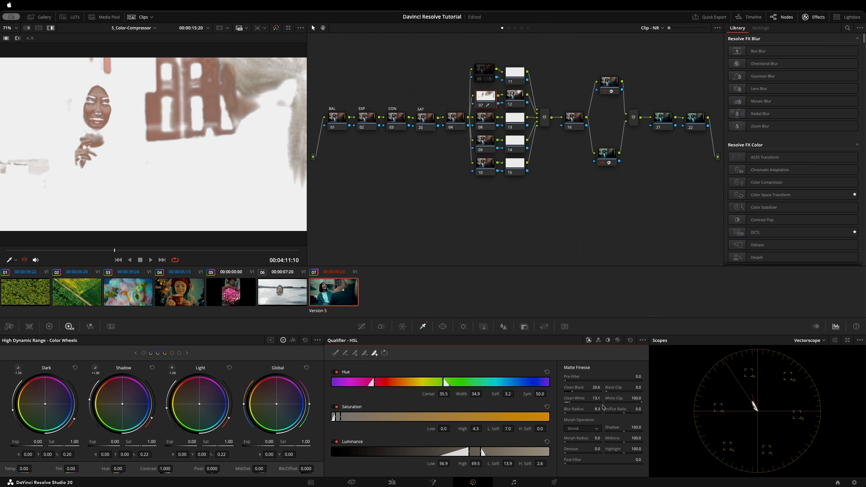
{"action": "key", "text": "shift+h"}
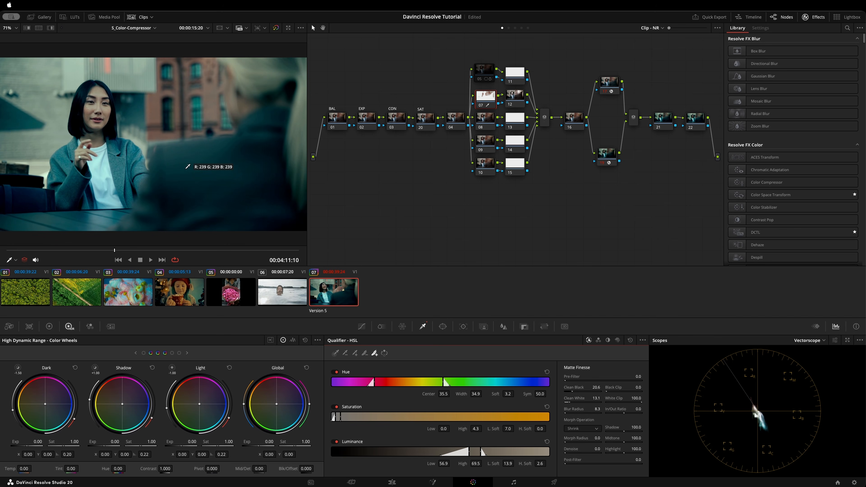
- Shift node 07's HDR Global color balance slightly toward warm skin tones, to X -0.00 and Y 0.02
{"action": "left_click_drag", "start_coordinate": [483, 94], "coordinate": [485, 94]}
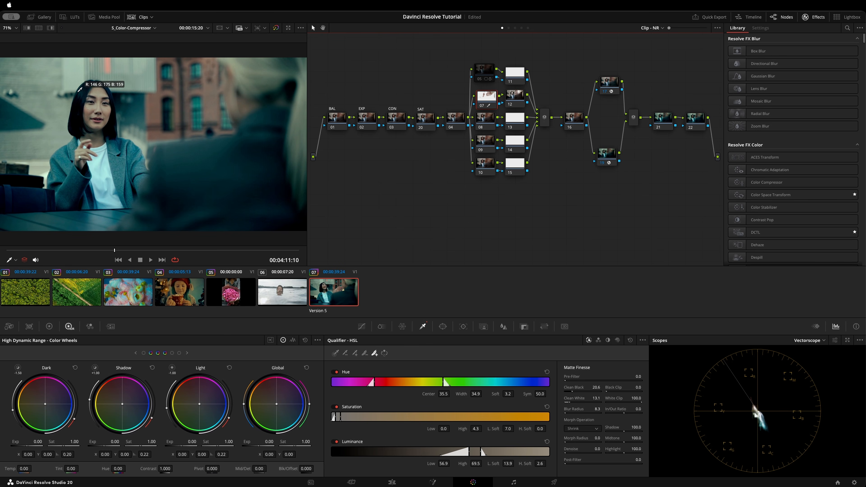
{"action": "left_click", "coordinate": [277, 406]}
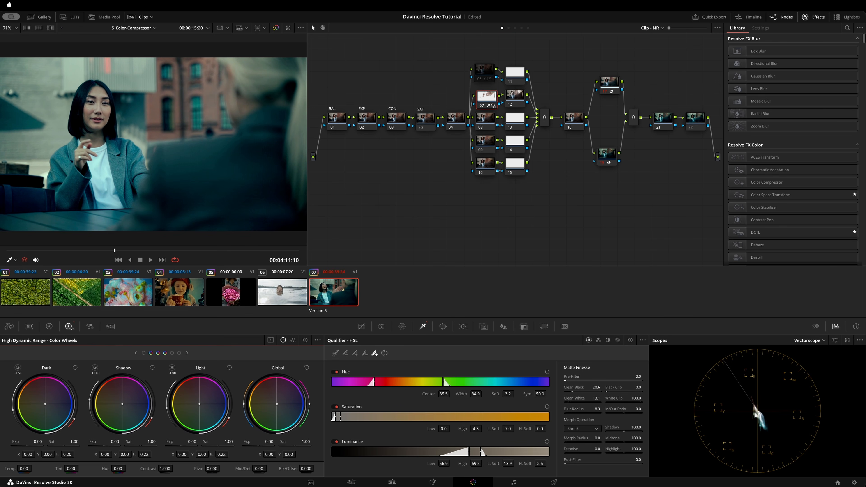
{"action": "left_click_drag", "start_coordinate": [277, 404], "coordinate": [276, 402]}
{"action": "left_click_drag", "start_coordinate": [275, 404], "coordinate": [277, 403]}
- Review the corrected skin during playback and on other frames, inspecting node 07's key in Highlight mode and the image up close
{"action": "left_click_drag", "start_coordinate": [110, 251], "coordinate": [134, 236]}
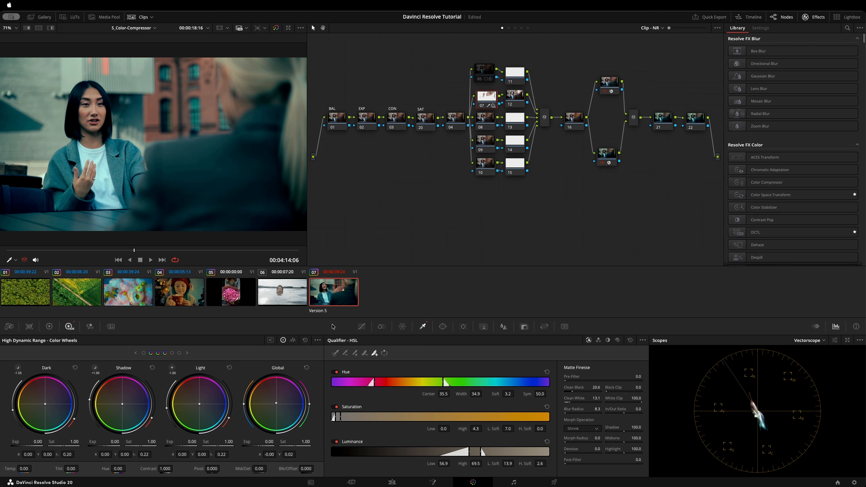
{"action": "left_click_drag", "start_coordinate": [135, 252], "coordinate": [51, 225]}
{"action": "key", "text": "space"}
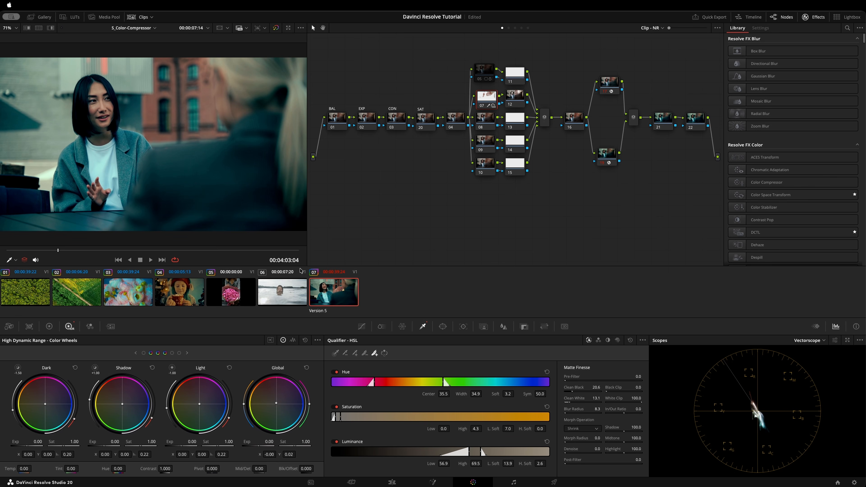
{"action": "key", "text": "shift+h"}
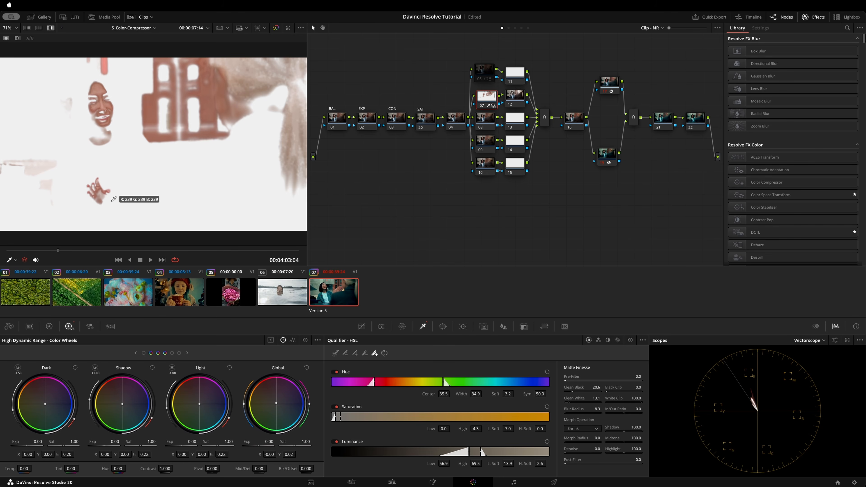
{"action": "key", "text": "shift+h"}
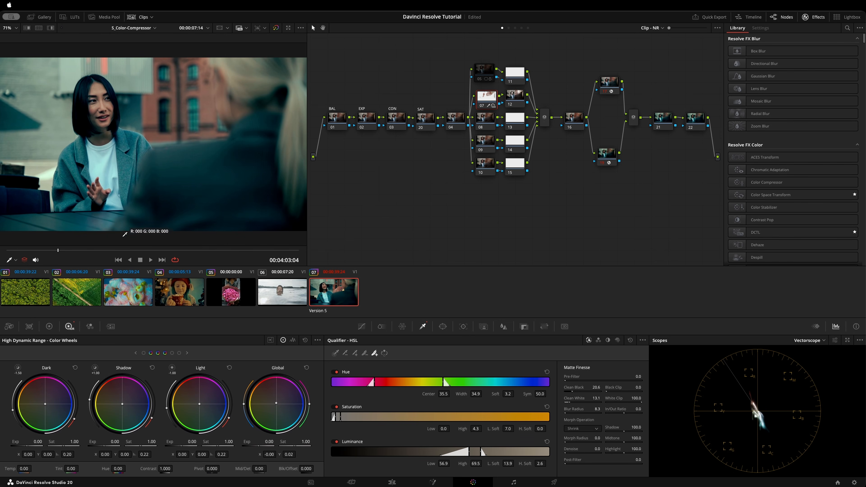
{"action": "scroll", "coordinate": [92, 180], "scroll_direction": "up", "scroll_amount": 6}
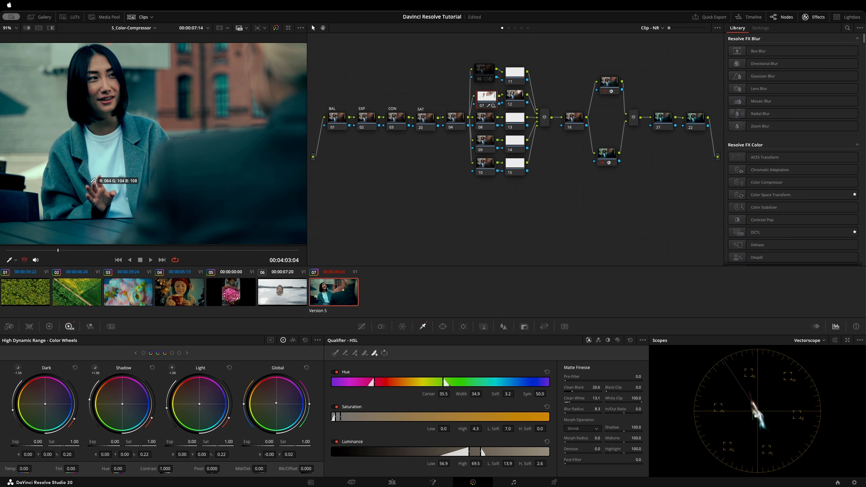
- Inspect node 07's skin correction up close and on another frame
{"action": "scroll", "coordinate": [145, 154], "scroll_direction": "up", "scroll_amount": 3}
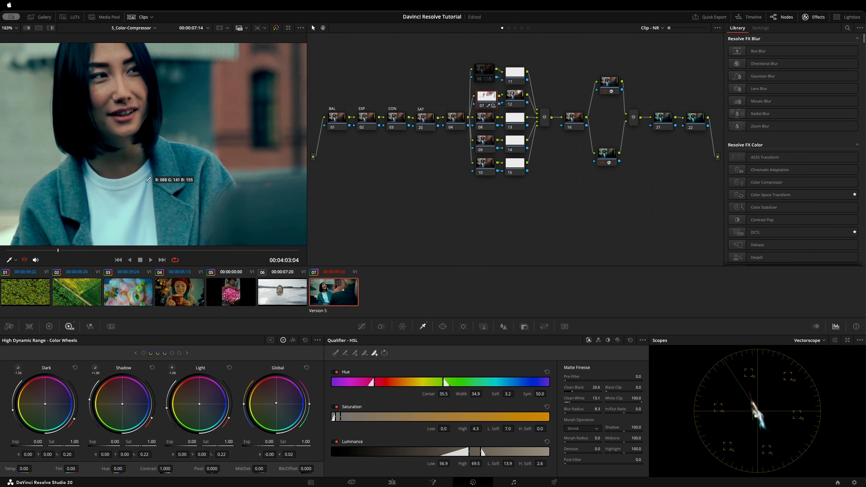
{"action": "left_click_drag", "start_coordinate": [167, 251], "coordinate": [108, 239]}
{"action": "key", "text": "shift+z"}
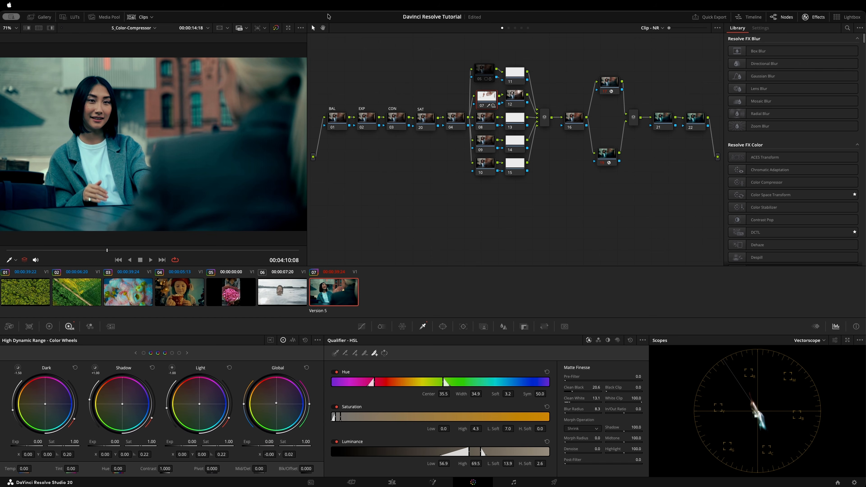
- Disable node 07 and warm the skin tones on node 08 with a Color Warper Chroma Warp stroke at Chroma Range 0.040
{"action": "left_click", "coordinate": [490, 97]}
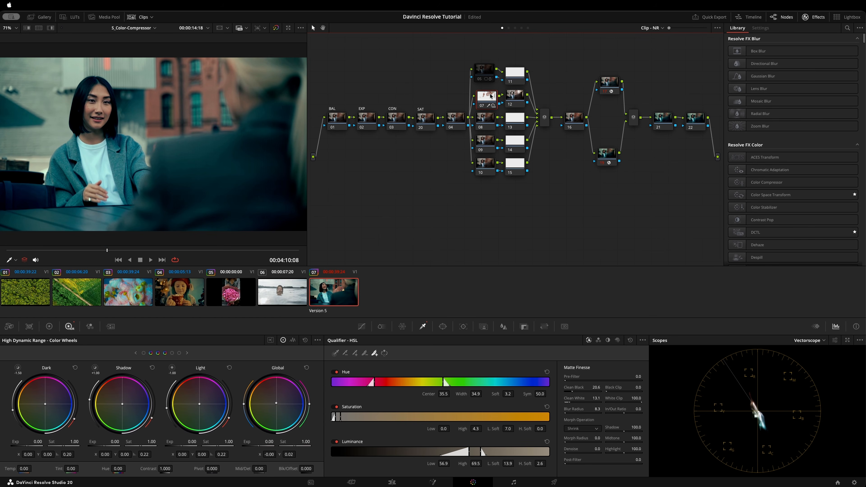
{"action": "left_click", "coordinate": [479, 130]}
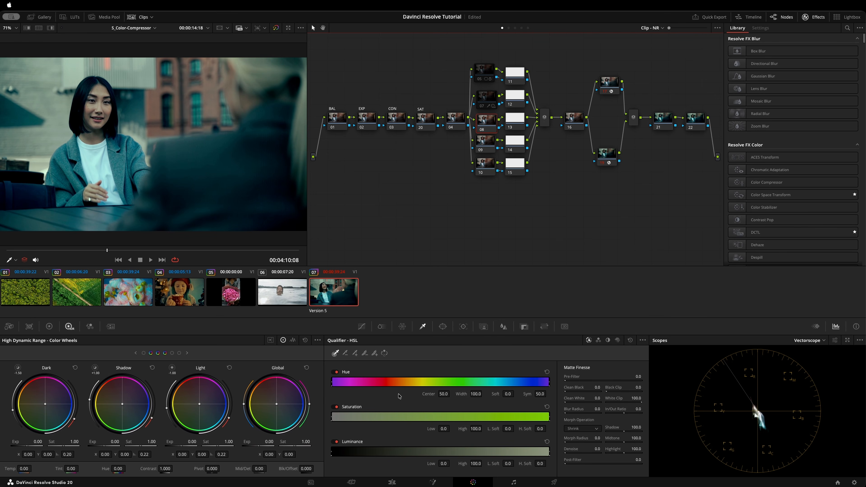
{"action": "left_click", "coordinate": [403, 327]}
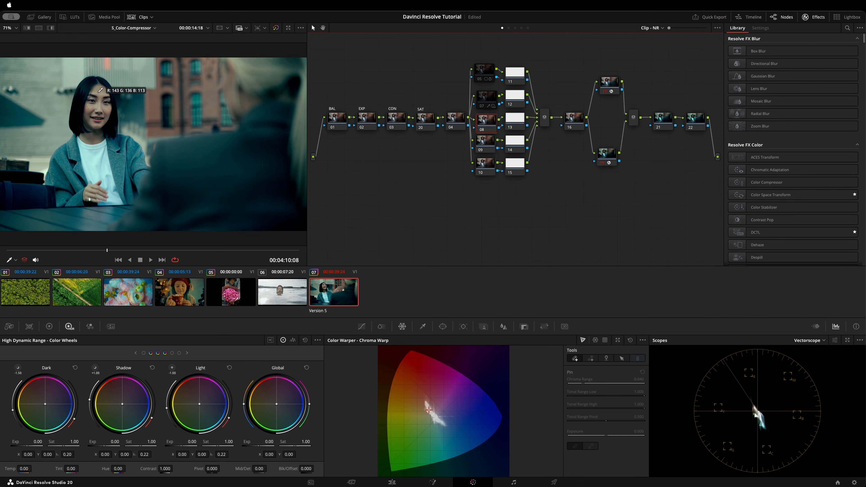
{"action": "left_click", "coordinate": [441, 411]}
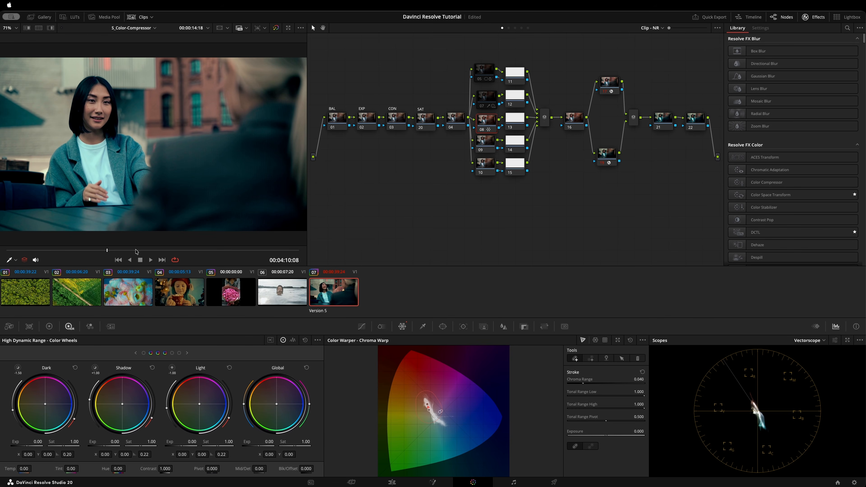
- Compare node 08's skin result with the bypassed grade and review it on other frames
{"action": "left_click_drag", "start_coordinate": [136, 250], "coordinate": [91, 243]}
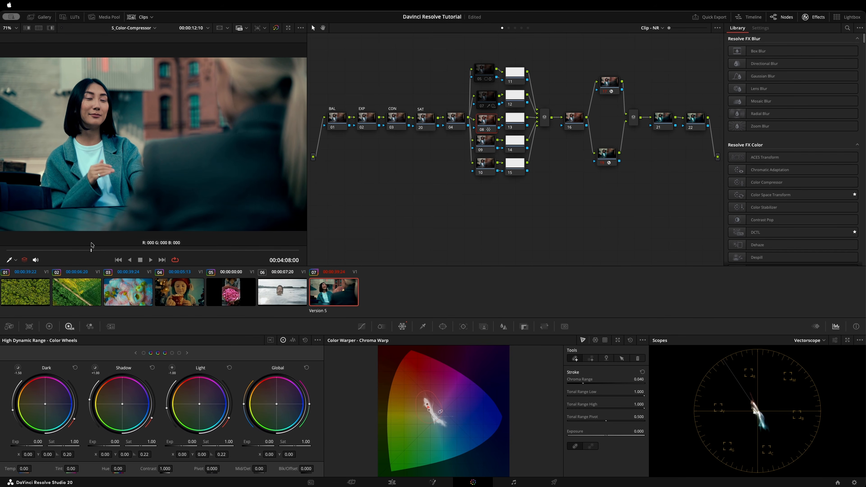
{"action": "left_click", "coordinate": [277, 30]}
{"action": "left_click", "coordinate": [276, 30]}
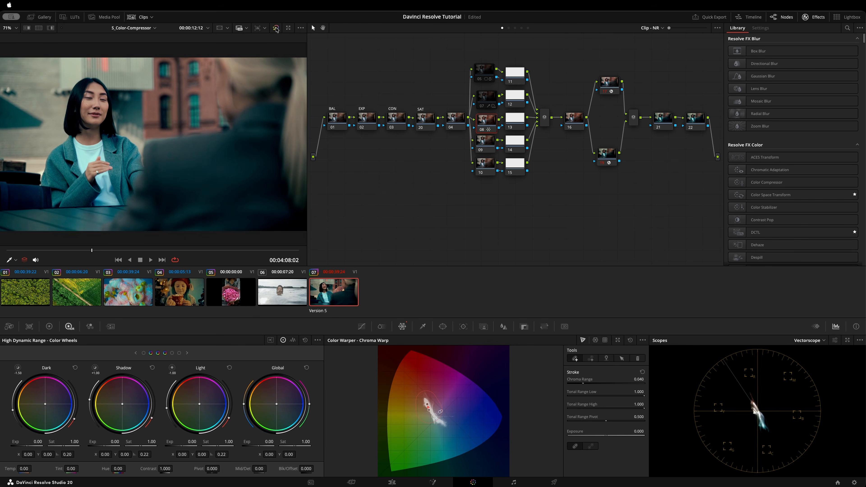
{"action": "left_click", "coordinate": [277, 30]}
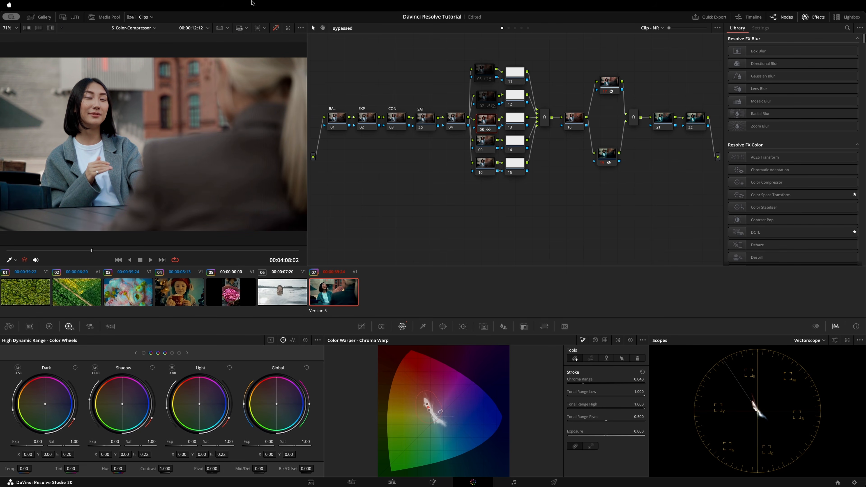
{"action": "left_click", "coordinate": [278, 29]}
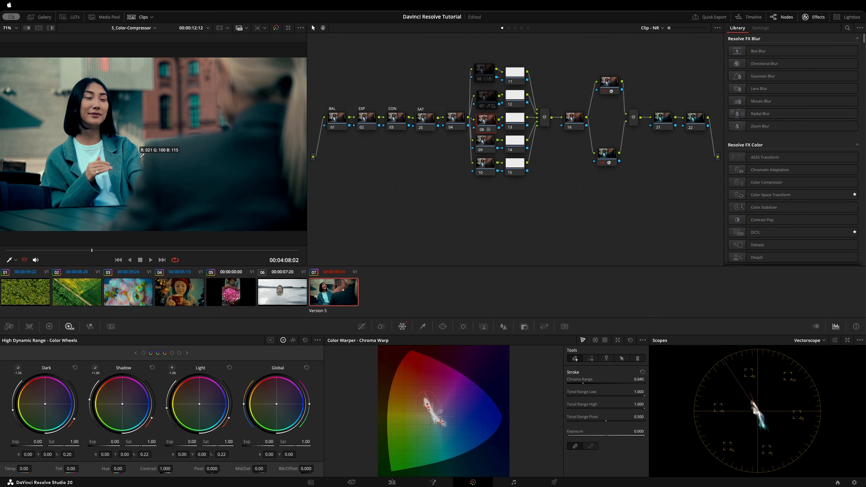
{"action": "left_click_drag", "start_coordinate": [129, 249], "coordinate": [100, 247]}
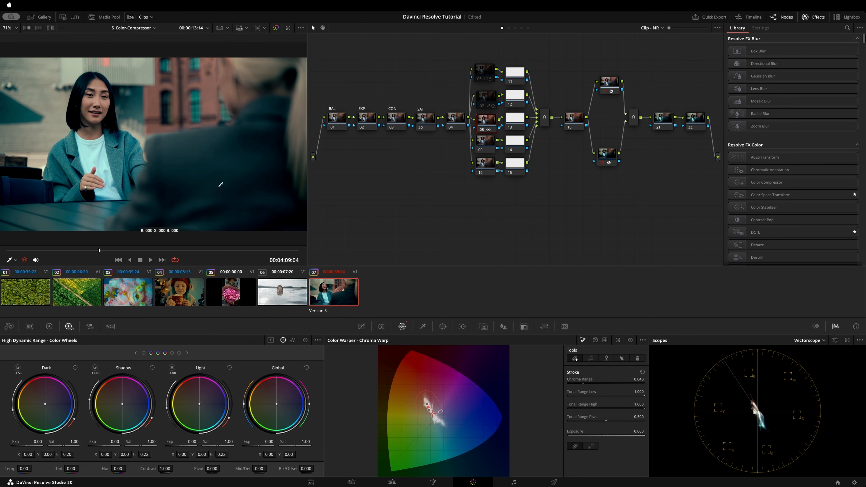
- Disable node 08 and space nodes 09, 10, 14 and 15 lower in the node graph
{"action": "left_click_drag", "start_coordinate": [483, 123], "coordinate": [481, 121]}
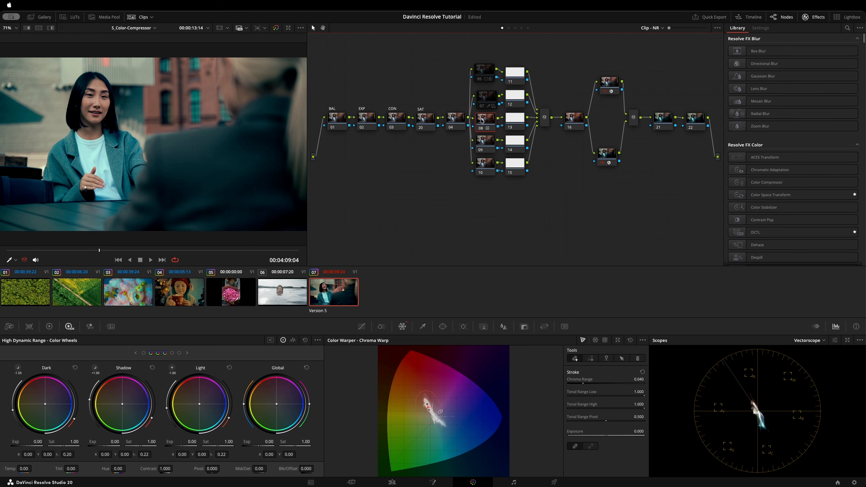
{"action": "key", "text": "ctrl+d"}
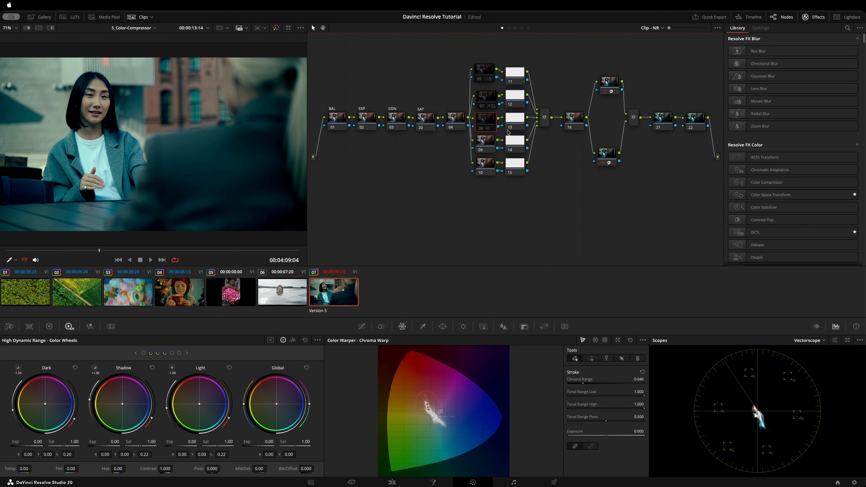
{"action": "left_click", "coordinate": [485, 145]}
{"action": "left_click_drag", "start_coordinate": [537, 208], "coordinate": [463, 149]}
{"action": "mouse_move", "coordinate": [486, 146]}
{"action": "left_mouse_down"}
{"action": "mouse_move", "coordinate": [485, 165]}
{"action": "mouse_move", "coordinate": [487, 154]}
{"action": "left_mouse_up"}
{"action": "left_click", "coordinate": [522, 228]}
{"action": "left_click_drag", "start_coordinate": [514, 163], "coordinate": [491, 155]}
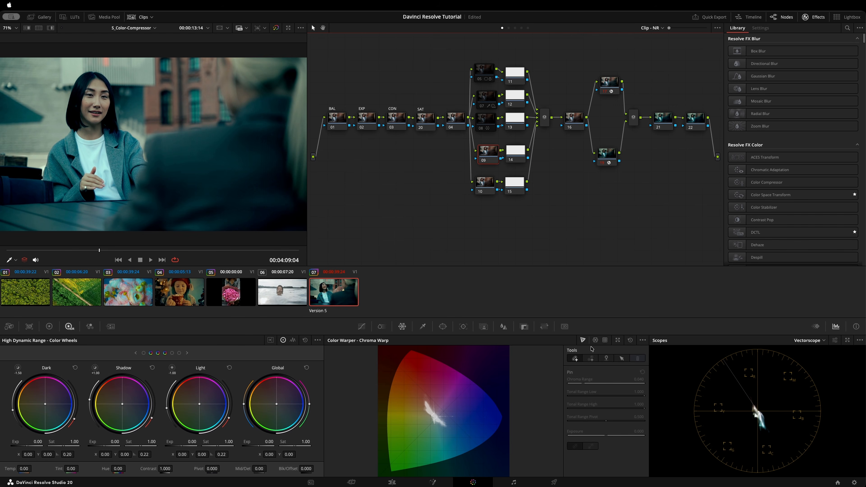
- Switch node 09's Color Warper to Hue - Saturation mode with 24 hue divisions
{"action": "left_click", "coordinate": [595, 340]}
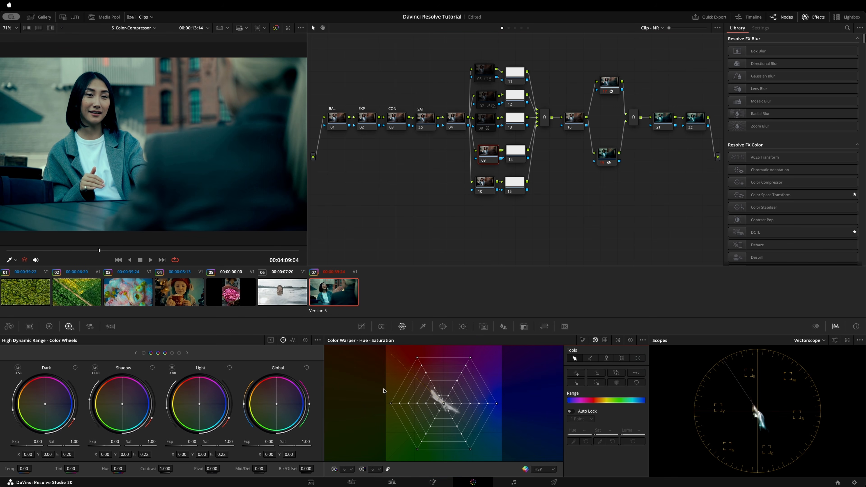
{"action": "left_click", "coordinate": [351, 472]}
{"action": "left_click", "coordinate": [353, 464]}
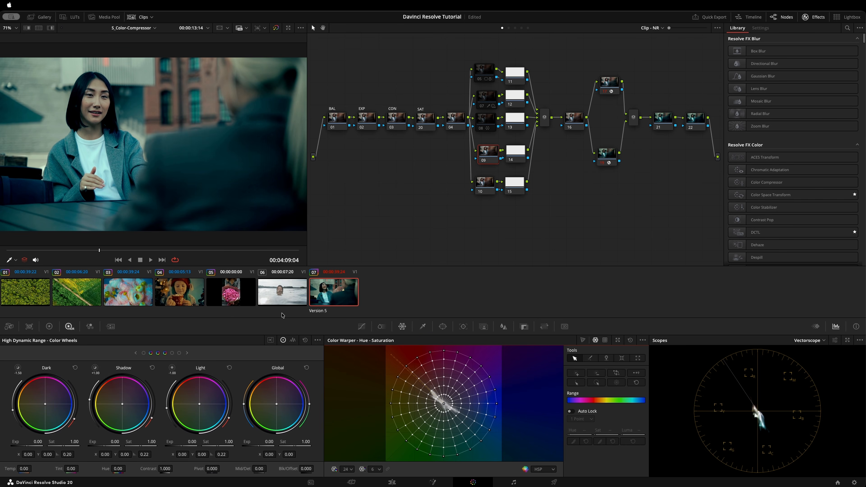
- Warp the woman's forehead tone on node 09 toward warm skin, to Hue 0.98 and Sat 0.30
{"action": "left_click", "coordinate": [438, 398]}
{"action": "left_click", "coordinate": [92, 95]}
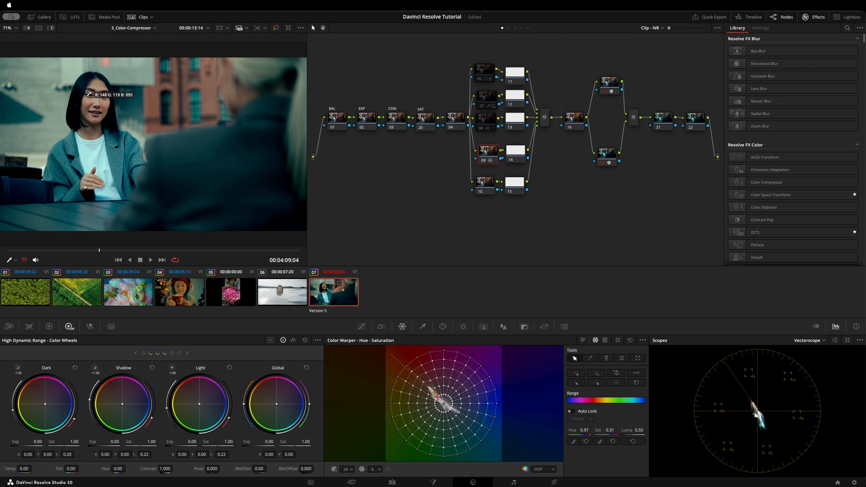
{"action": "left_click", "coordinate": [90, 94]}
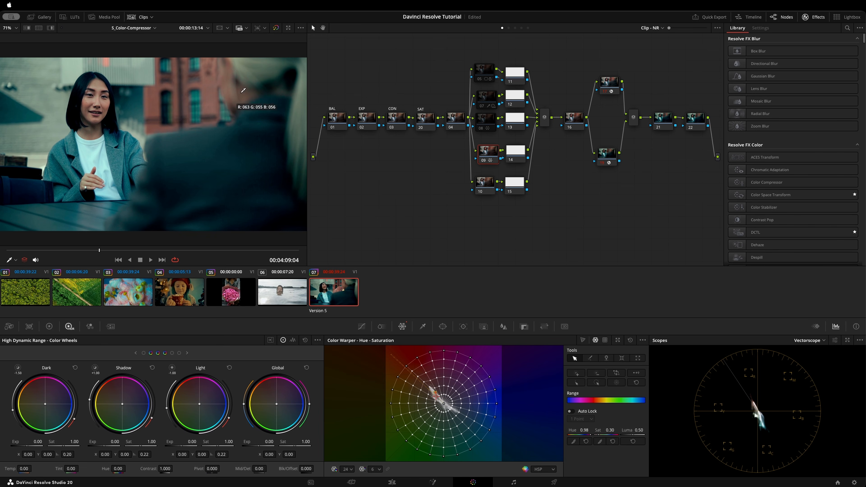
- Compare node 09's hue-saturation warp with the bypassed grade and check the skin across other frames
{"action": "left_click", "coordinate": [276, 29]}
{"action": "left_click", "coordinate": [276, 28]}
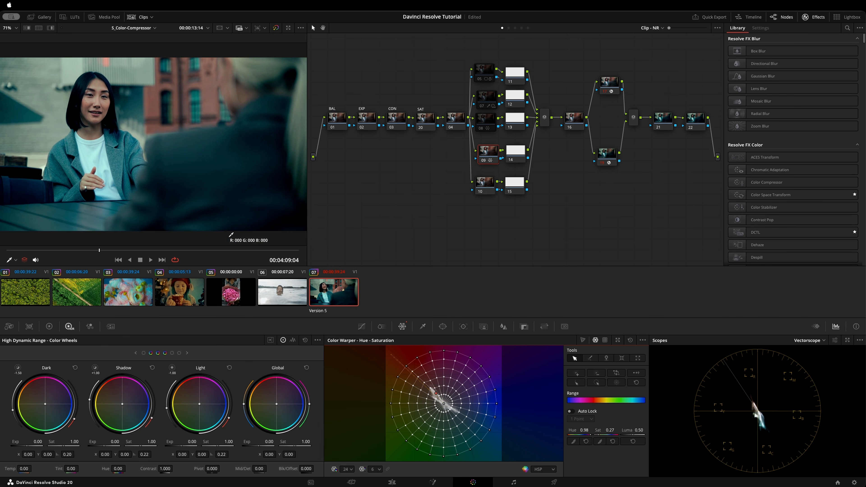
{"action": "left_click_drag", "start_coordinate": [139, 249], "coordinate": [89, 249]}
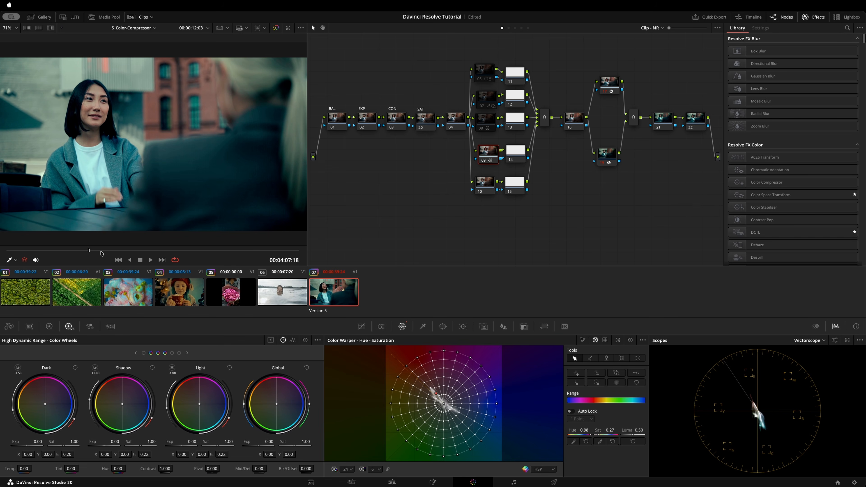
{"action": "left_click_drag", "start_coordinate": [100, 251], "coordinate": [215, 242]}
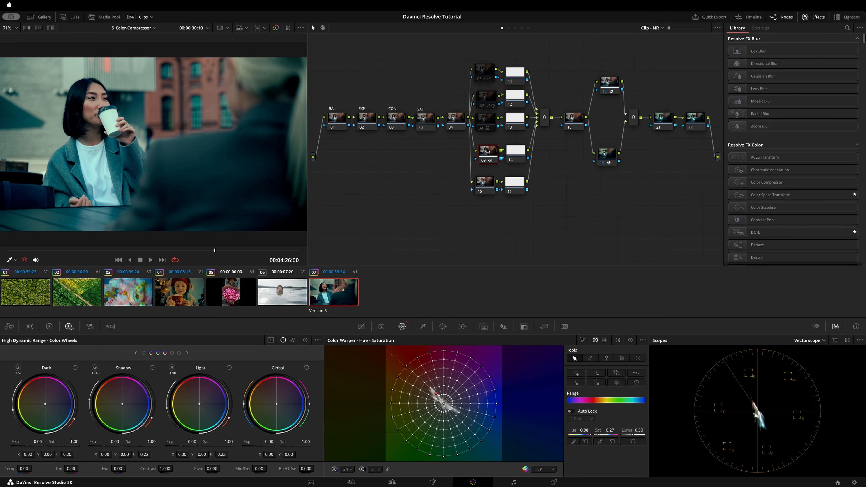
- Disable node 09 and move nodes 10 and 15 slightly lower in the node graph
{"action": "left_click_drag", "start_coordinate": [488, 151], "coordinate": [486, 148]}
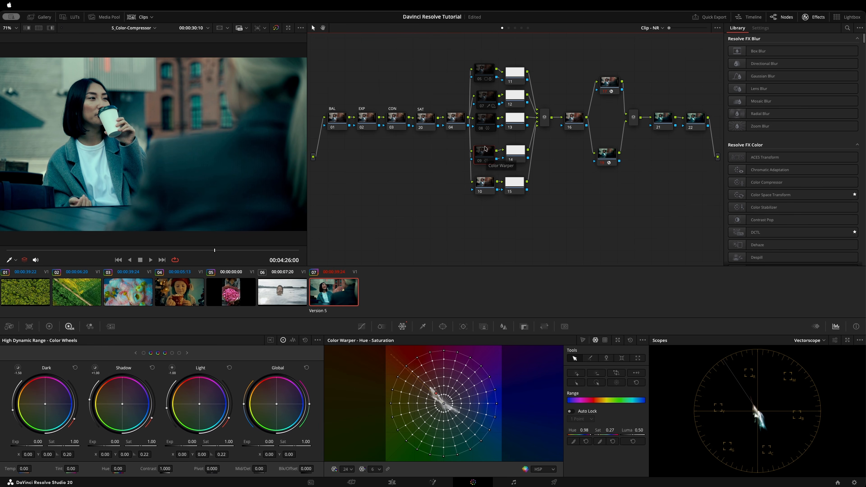
{"action": "left_click", "coordinate": [488, 193]}
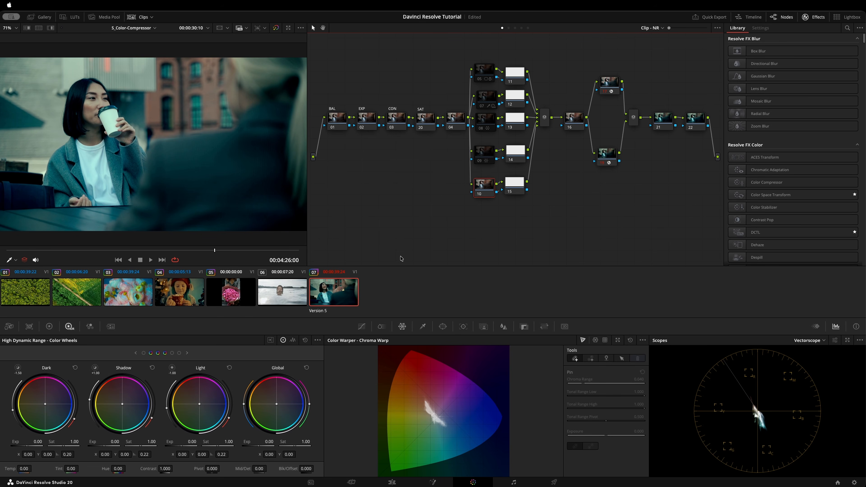
{"action": "left_click_drag", "start_coordinate": [517, 185], "coordinate": [487, 190]}
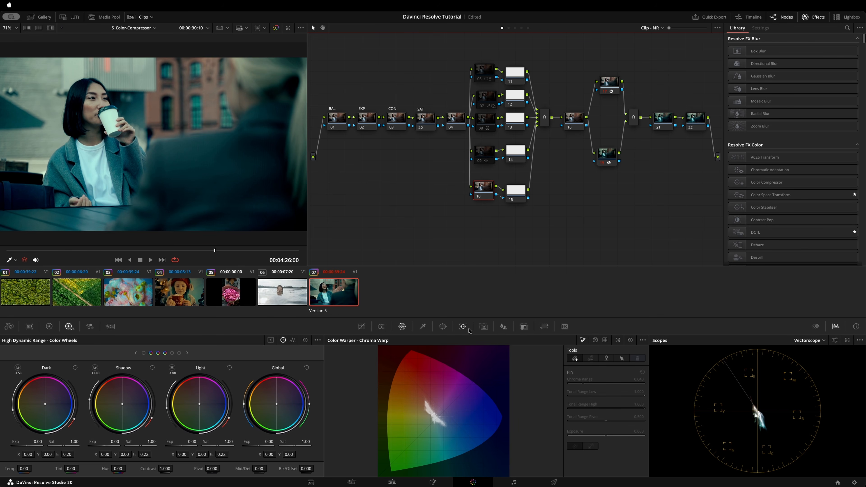
- Sample the woman's face from forehead to chin with the 3D qualifier on node 10 and show the key in Highlight mode
{"action": "left_click", "coordinate": [423, 326]}
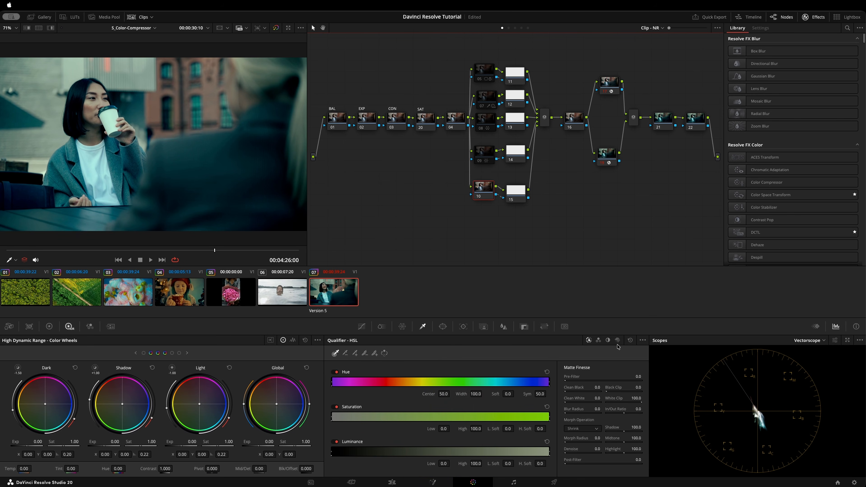
{"action": "left_click", "coordinate": [617, 340]}
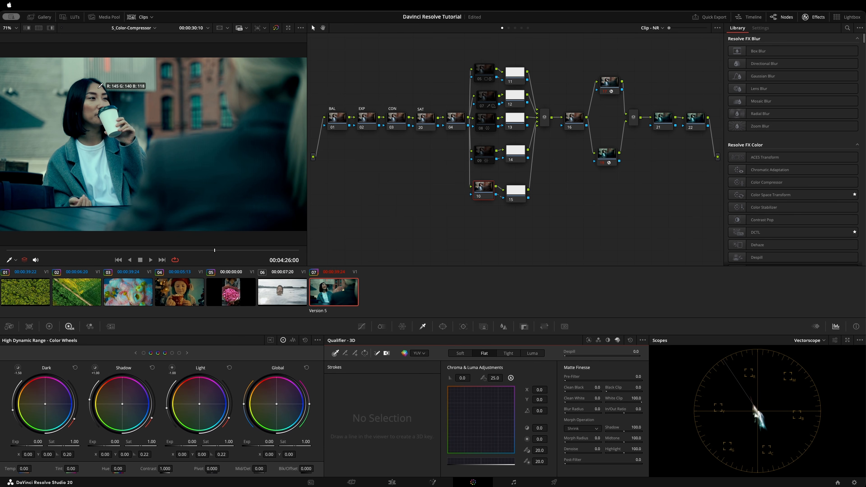
{"action": "left_click_drag", "start_coordinate": [166, 251], "coordinate": [150, 250]}
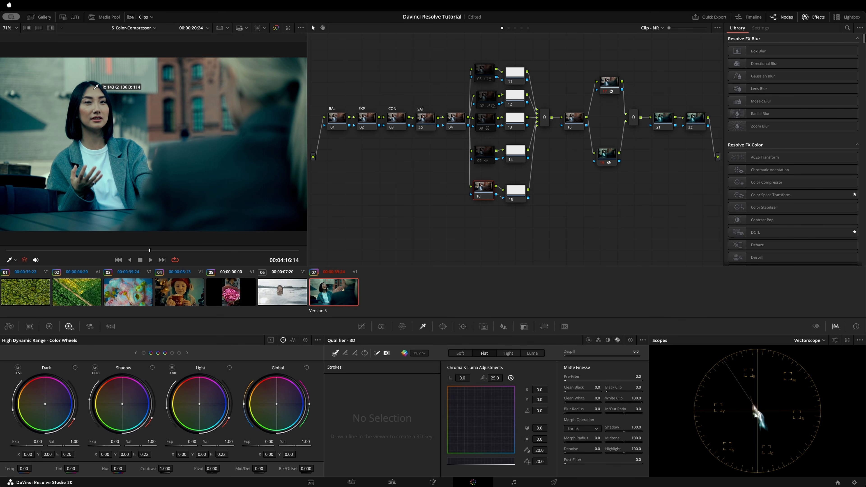
{"action": "left_click_drag", "start_coordinate": [94, 88], "coordinate": [96, 123]}
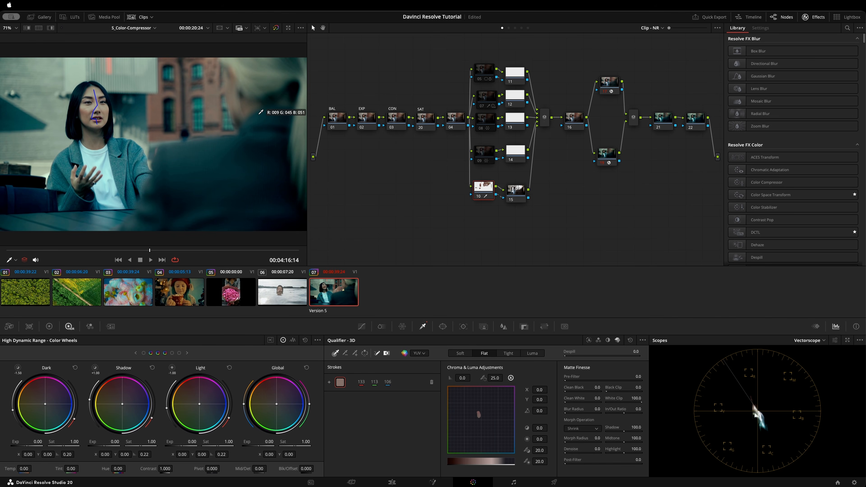
{"action": "key", "text": "shift+h"}
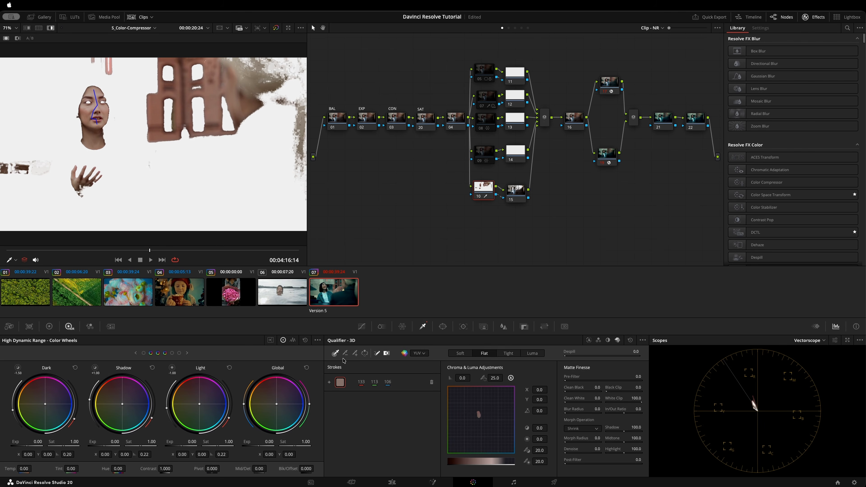
- Try to extend node 10's 3D key with an added sample below the woman's chin on an earlier frame, and undo it
{"action": "left_click", "coordinate": [354, 353]}
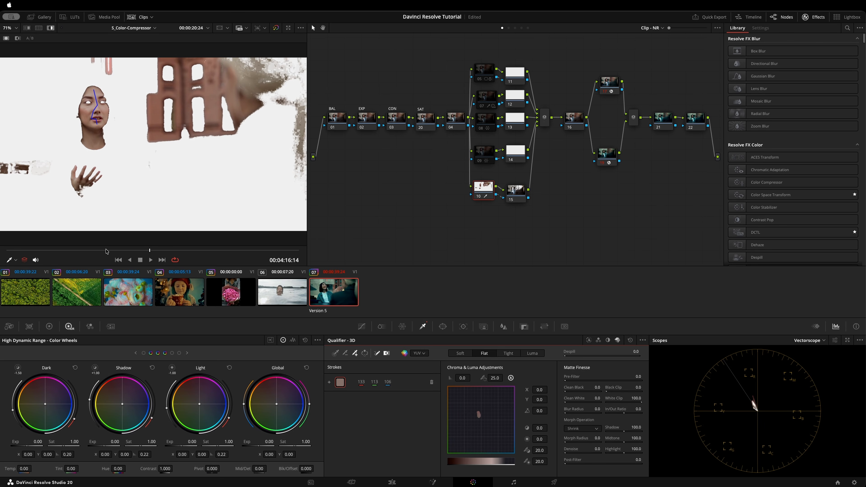
{"action": "left_click_drag", "start_coordinate": [106, 251], "coordinate": [68, 238]}
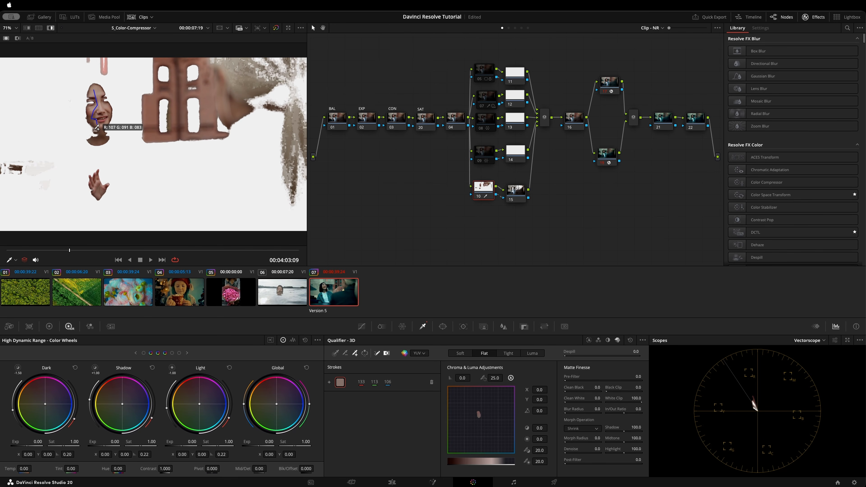
{"action": "key", "text": "space"}
{"action": "key", "text": "shift+h"}
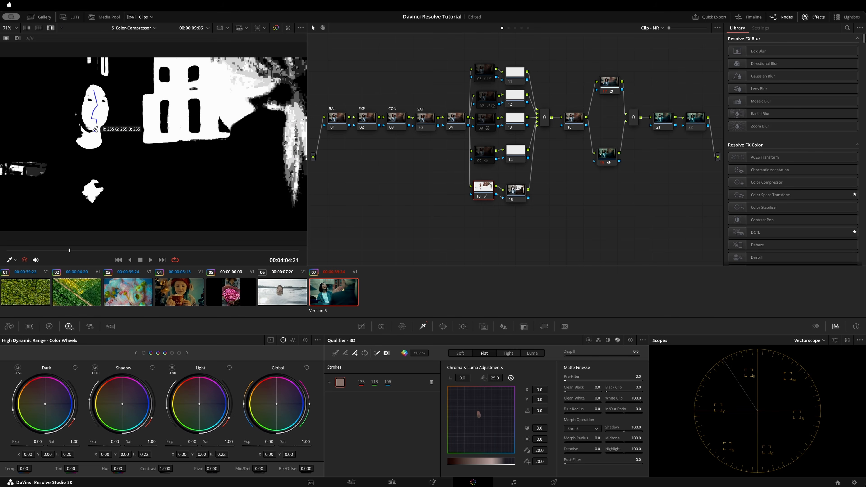
{"action": "left_click_drag", "start_coordinate": [89, 132], "coordinate": [87, 133]}
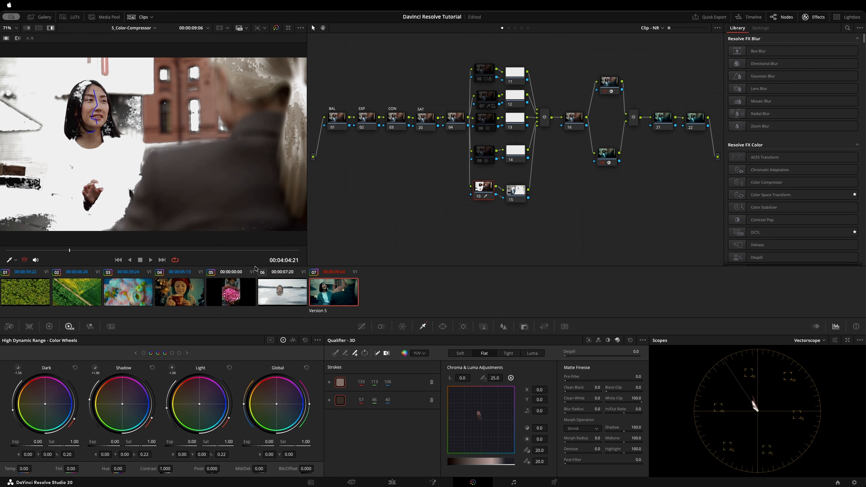
{"action": "key", "text": "super+z"}
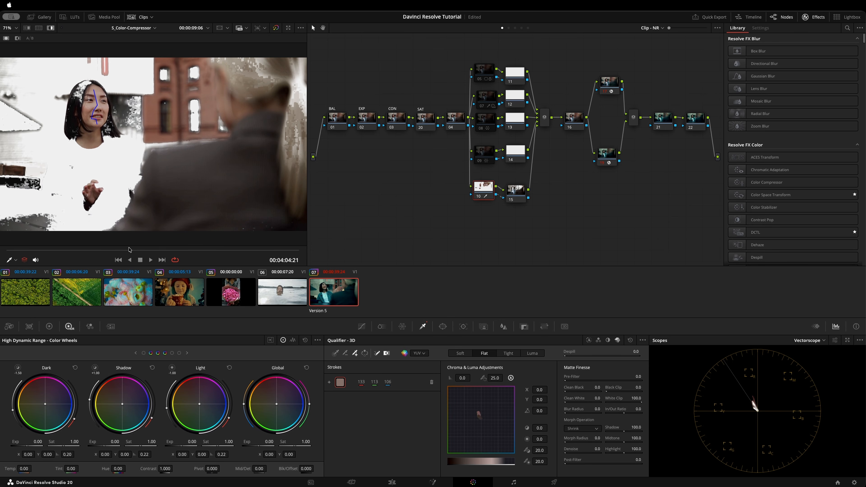
- Check node 10's 3D skin key in Highlight mode on another frame
{"action": "left_click_drag", "start_coordinate": [125, 252], "coordinate": [115, 254]}
{"action": "left_click", "coordinate": [372, 420]}
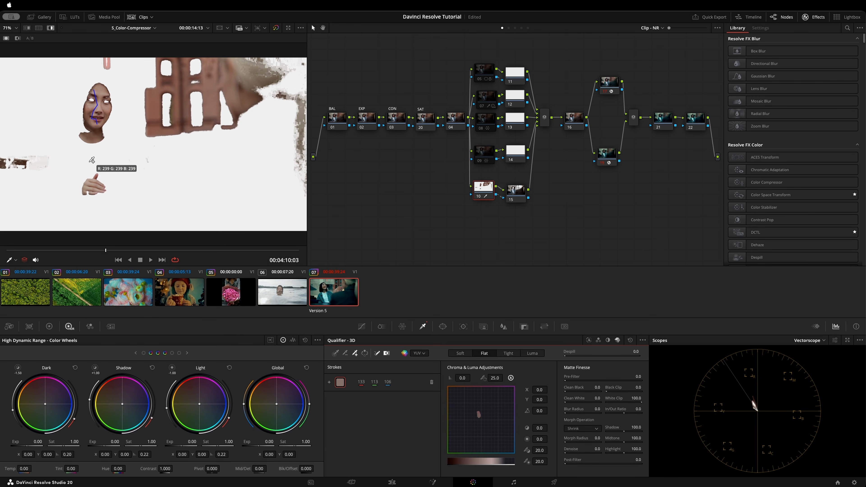
- Try a second 3D key sample on the woman's hand in node 10, check other frames, and delete the sample
{"action": "left_click_drag", "start_coordinate": [106, 251], "coordinate": [77, 250]}
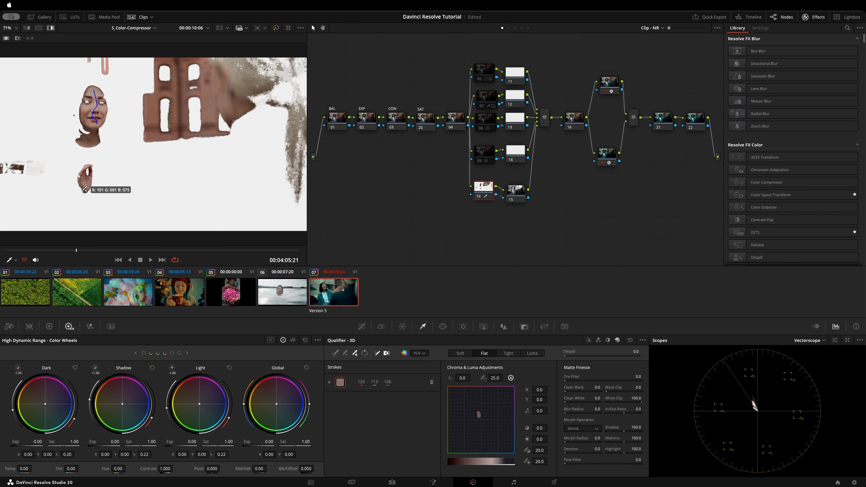
{"action": "left_click_drag", "start_coordinate": [83, 186], "coordinate": [86, 183]}
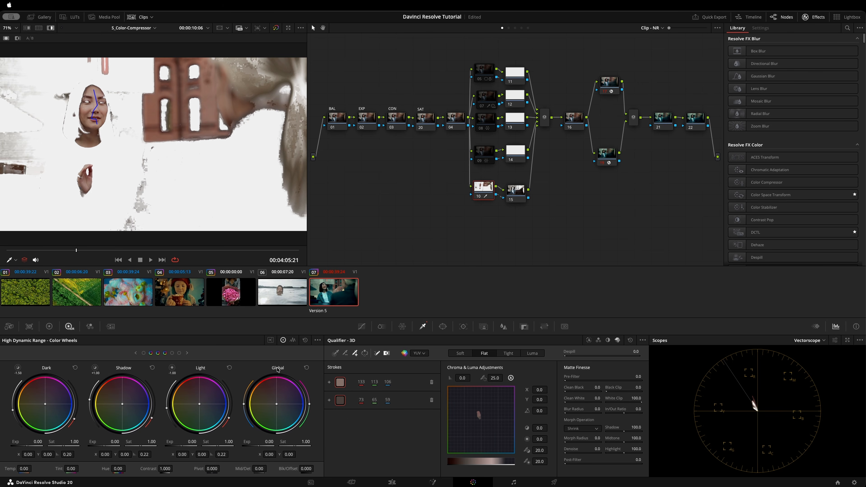
{"action": "left_click", "coordinate": [117, 251]}
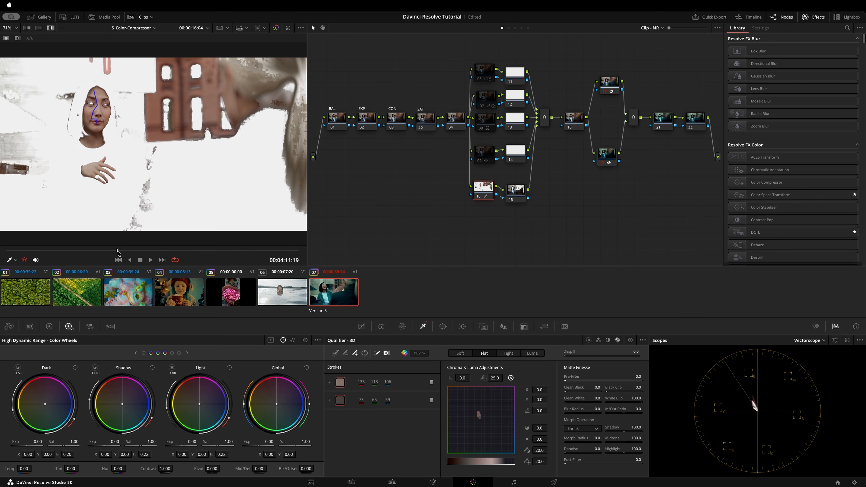
{"action": "left_click_drag", "start_coordinate": [117, 253], "coordinate": [171, 241]}
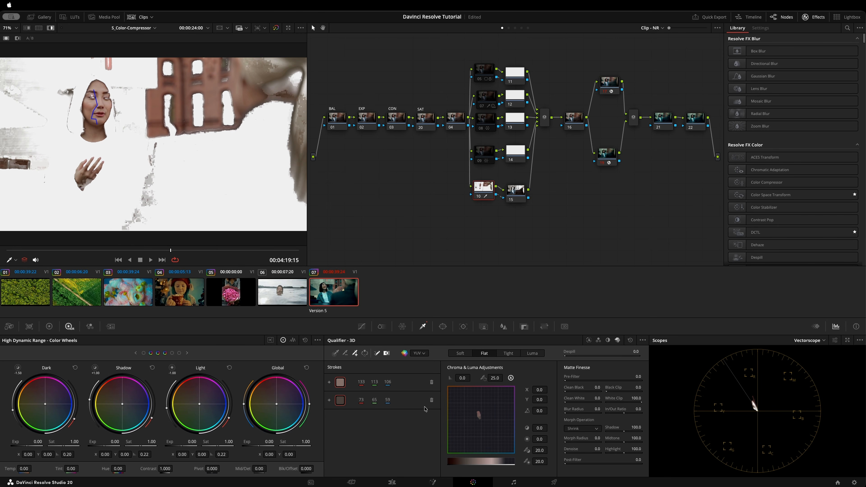
{"action": "left_click", "coordinate": [431, 400]}
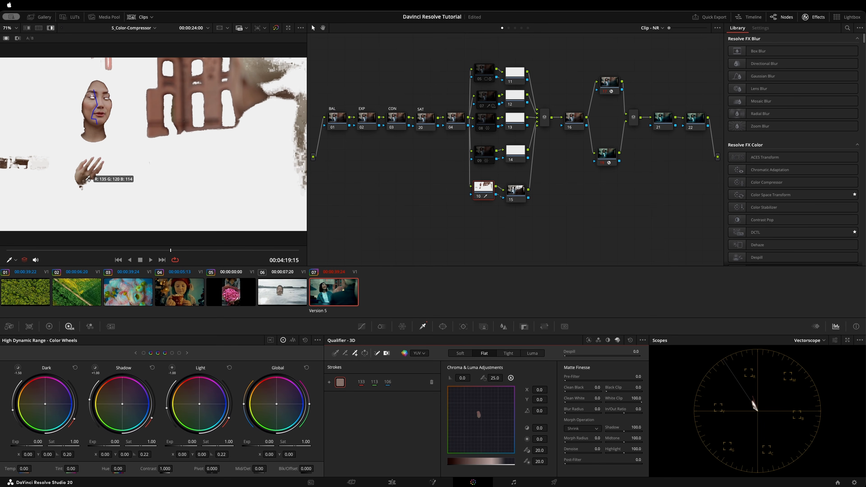
- Try a 3D key sample from the lower edge of the woman's raised hand, check it on an earlier frame, and undo it
{"action": "left_click_drag", "start_coordinate": [88, 179], "coordinate": [87, 181]}
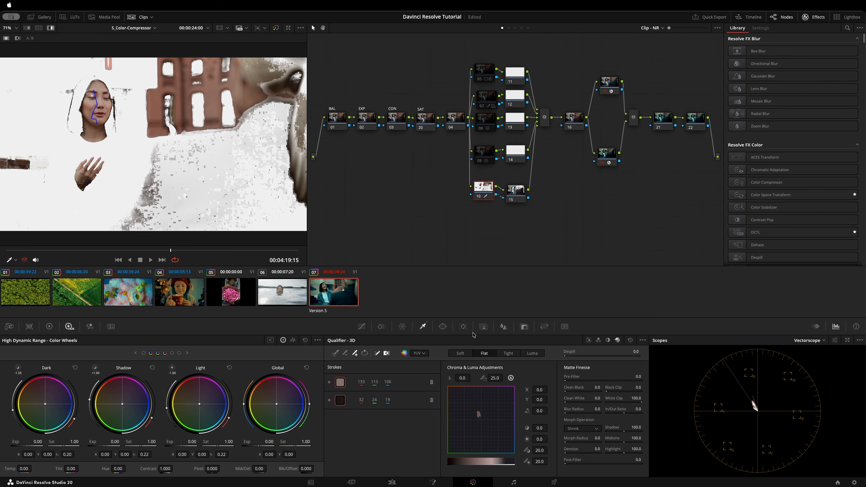
{"action": "left_click_drag", "start_coordinate": [136, 250], "coordinate": [126, 232]}
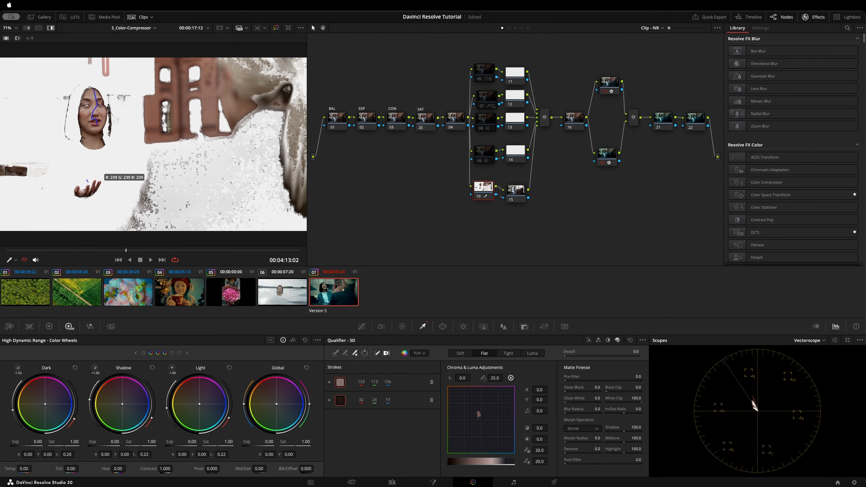
{"action": "key", "text": "super+z"}
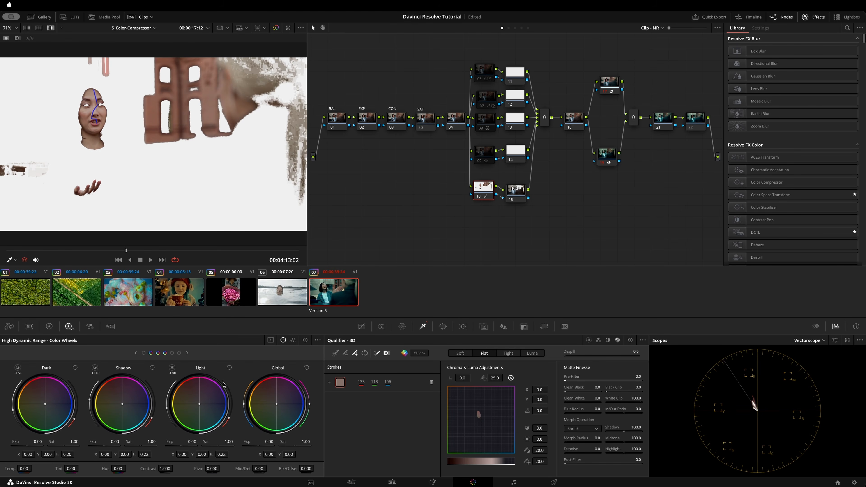
{"action": "left_click", "coordinate": [359, 415]}
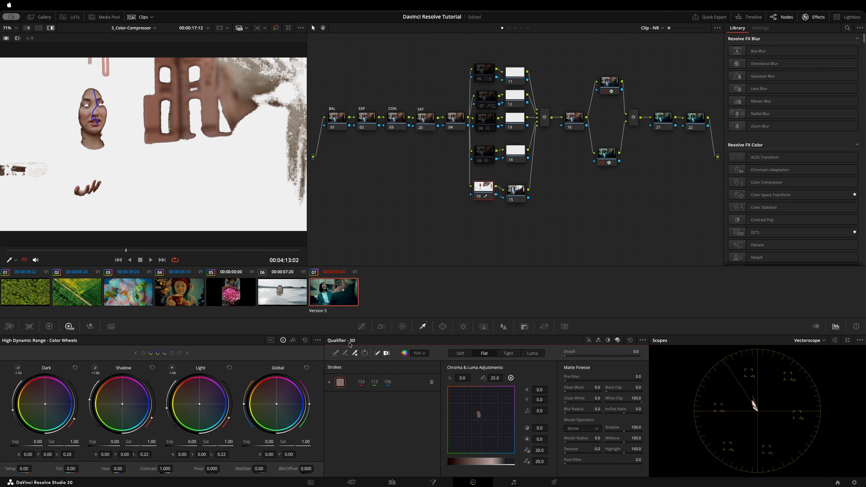
- Add a sample from the woman's raised hand to node 10's 3D key, using the black-and-white matte view, and turn off Highlight mode
{"action": "left_click_drag", "start_coordinate": [111, 250], "coordinate": [114, 232]}
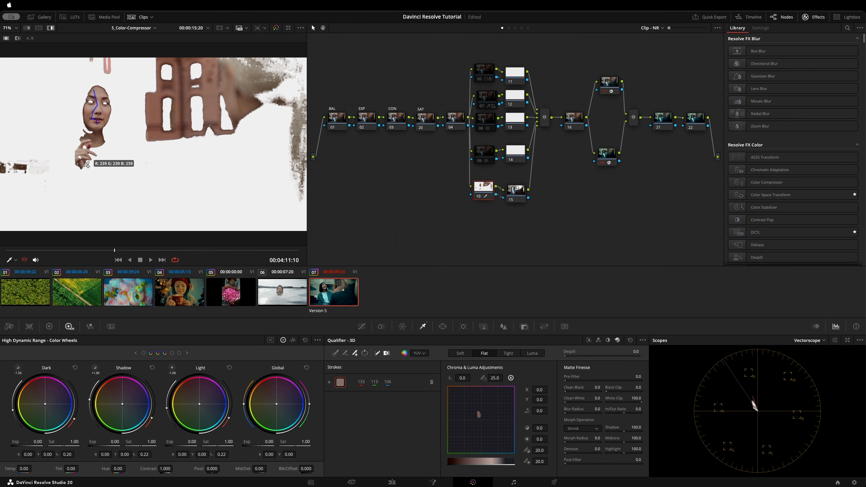
{"action": "key", "text": "shift+h"}
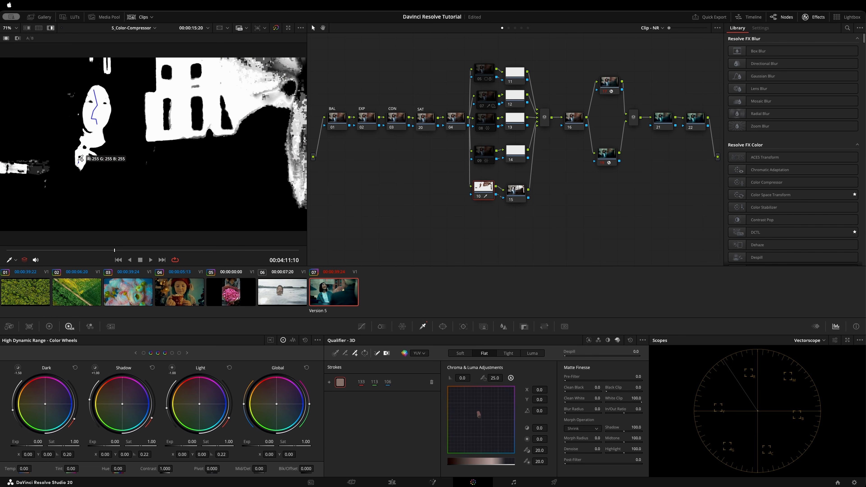
{"action": "left_click", "coordinate": [79, 158]}
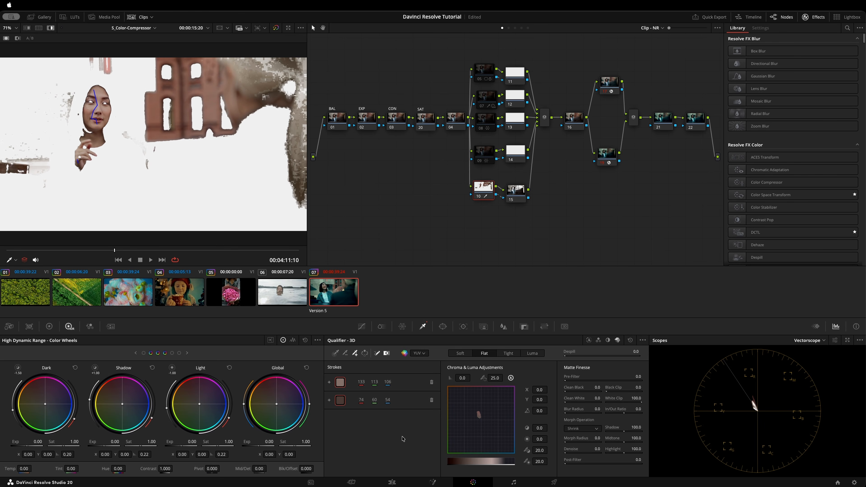
{"action": "key", "text": "shift+h"}
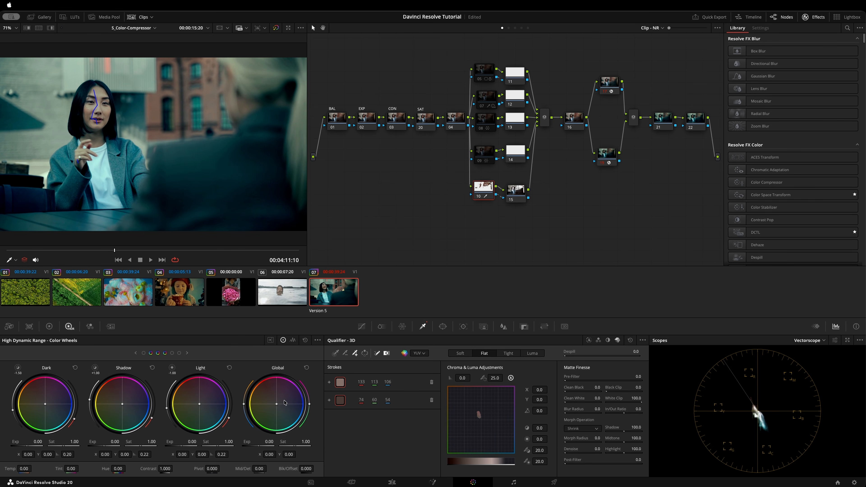
- Set node 10's Global wheel Y to 0.02 and compare an early frame with and without the grade
{"action": "left_click", "coordinate": [401, 327]}
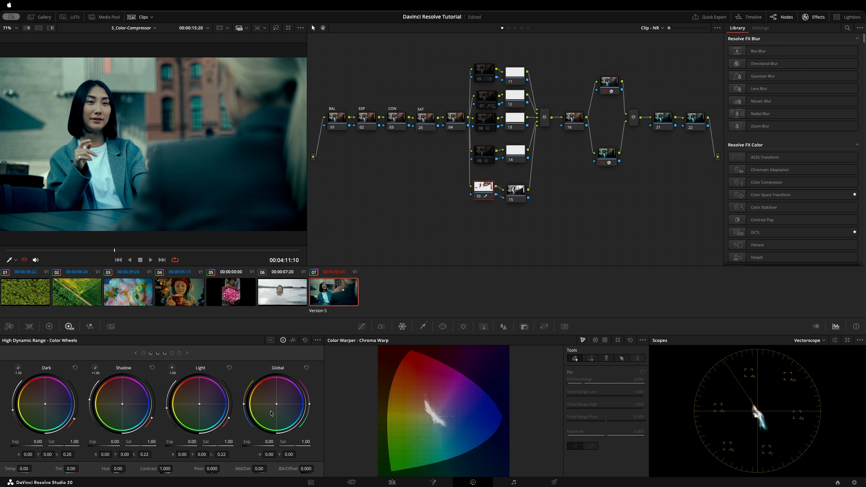
{"action": "left_click_drag", "start_coordinate": [276, 406], "coordinate": [277, 403]}
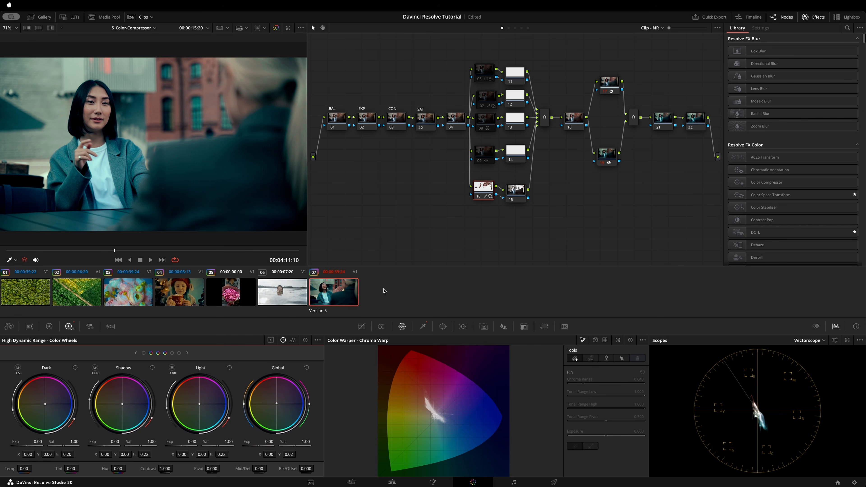
{"action": "left_click_drag", "start_coordinate": [128, 251], "coordinate": [32, 249]}
{"action": "left_click", "coordinate": [275, 31]}
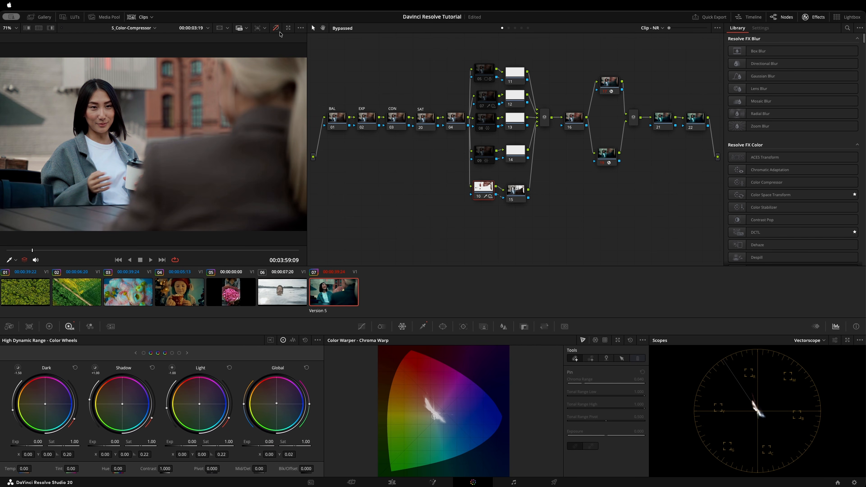
{"action": "left_click", "coordinate": [277, 30]}
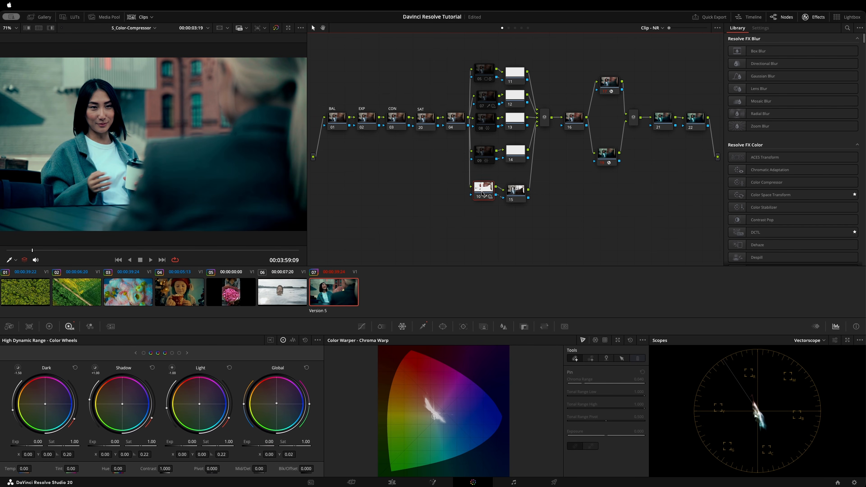
- Disable node 10, compare nodes 09, 08 and 07 in turn, and leave only node 05 enabled among the skin nodes
{"action": "left_click", "coordinate": [493, 188]}
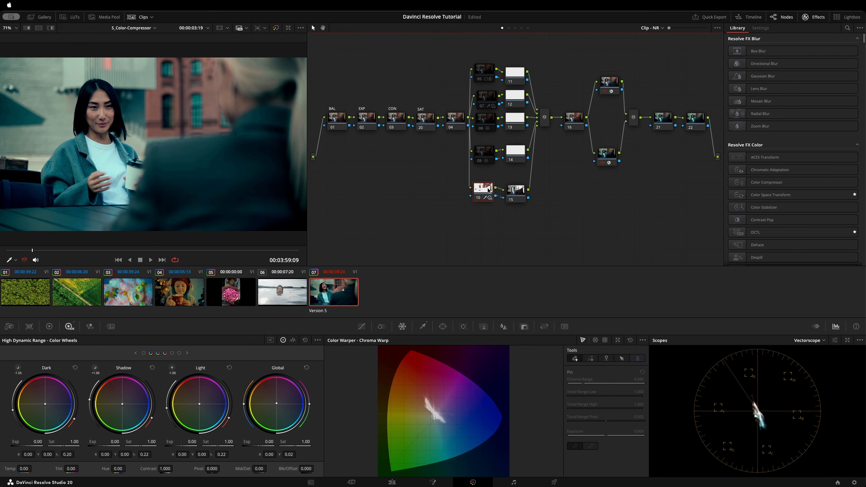
{"action": "left_click", "coordinate": [487, 154]}
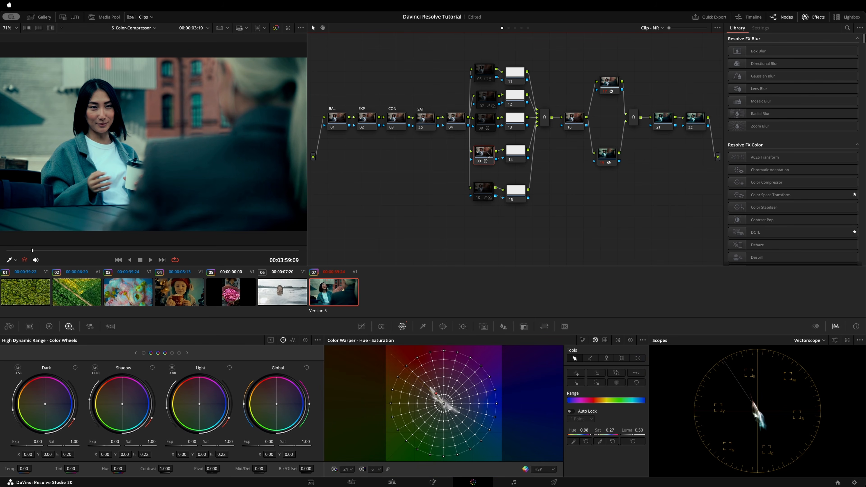
{"action": "left_click", "coordinate": [484, 129]}
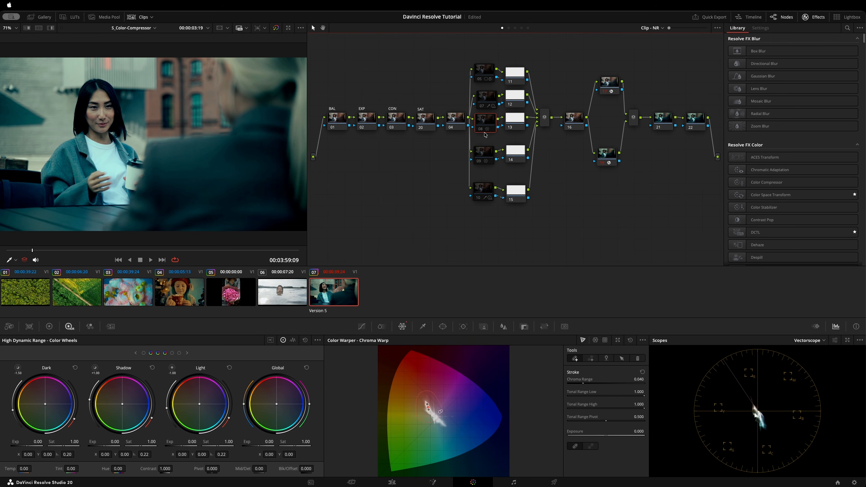
{"action": "left_click", "coordinate": [481, 102]}
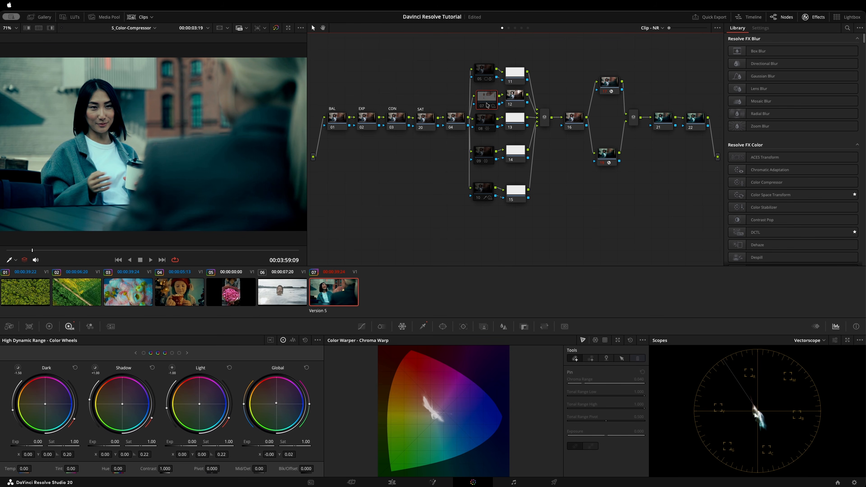
{"action": "left_click", "coordinate": [483, 80]}
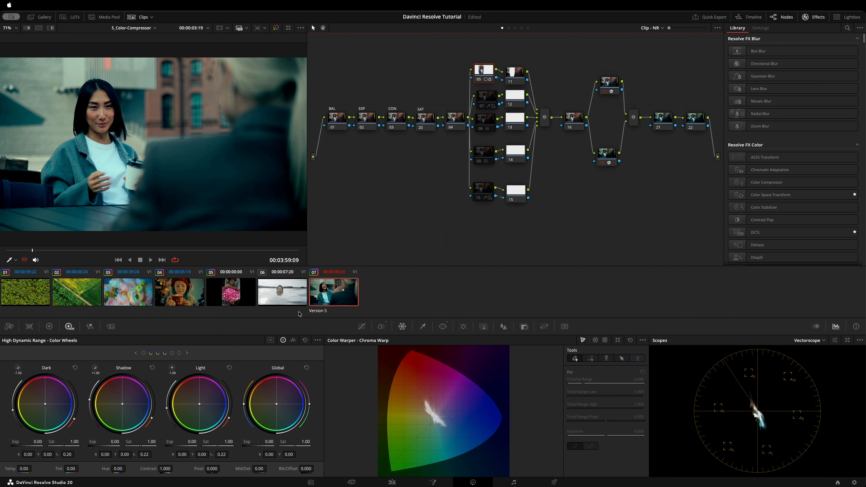
{"action": "left_click_drag", "start_coordinate": [483, 73], "coordinate": [484, 74]}
- In node 05's ColorSlice, set the skin saturation to 1.26 and the overall saturation to 1.04, and check a later frame
{"action": "left_click", "coordinate": [381, 326]}
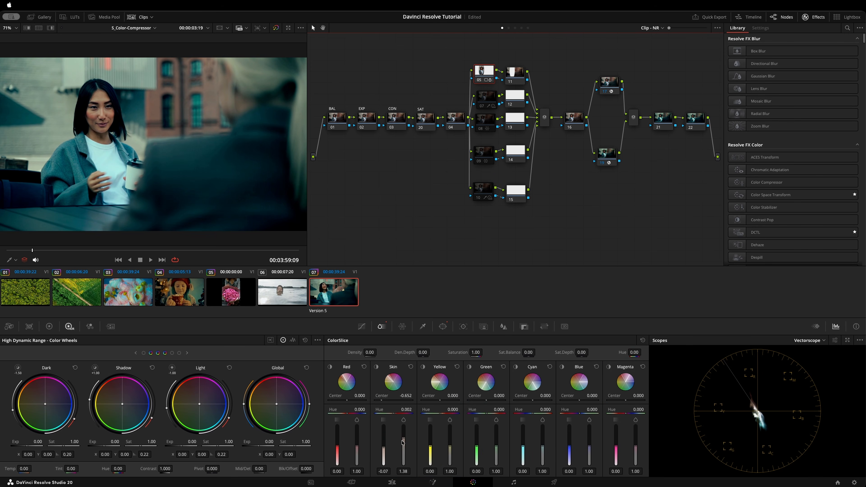
{"action": "left_click_drag", "start_coordinate": [402, 442], "coordinate": [402, 444]}
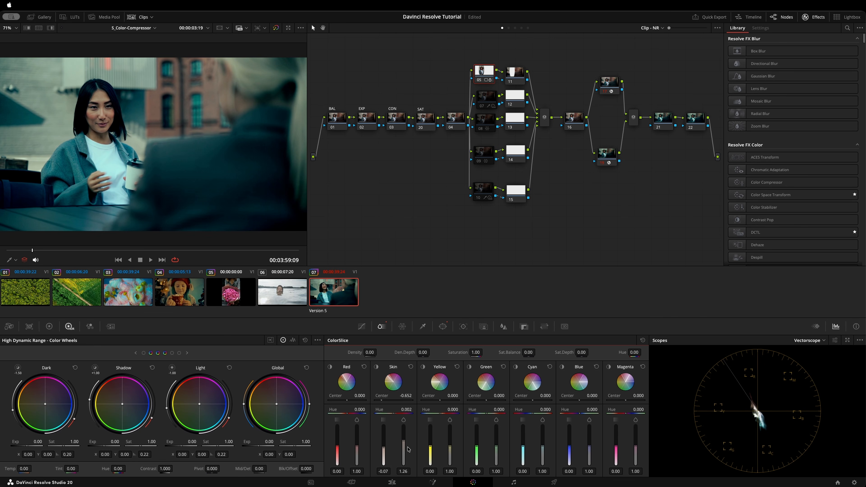
{"action": "left_click_drag", "start_coordinate": [384, 446], "coordinate": [384, 446]}
{"action": "left_click_drag", "start_coordinate": [484, 352], "coordinate": [475, 352]}
{"action": "left_click_drag", "start_coordinate": [142, 250], "coordinate": [181, 233]}
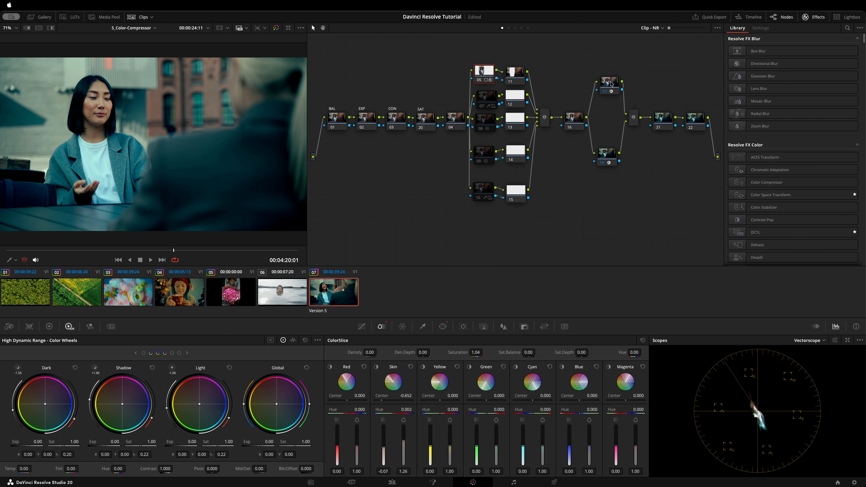
{"action": "left_click", "coordinate": [604, 157]}
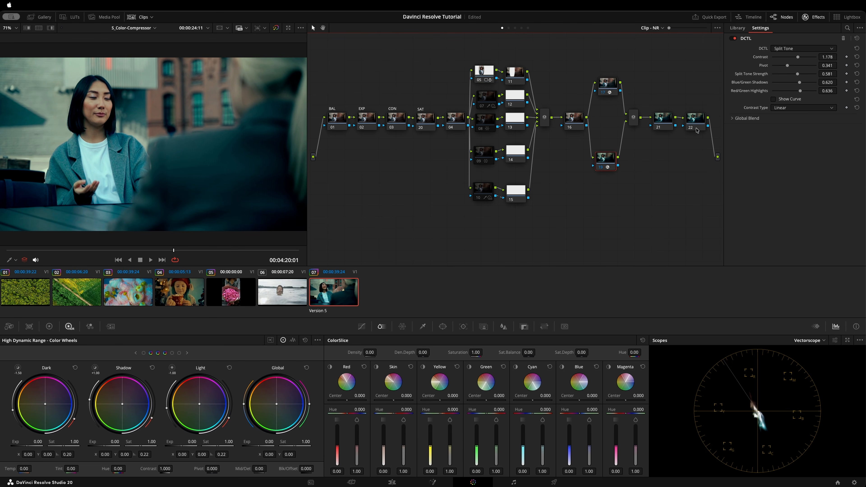
{"action": "left_click", "coordinate": [696, 118]}
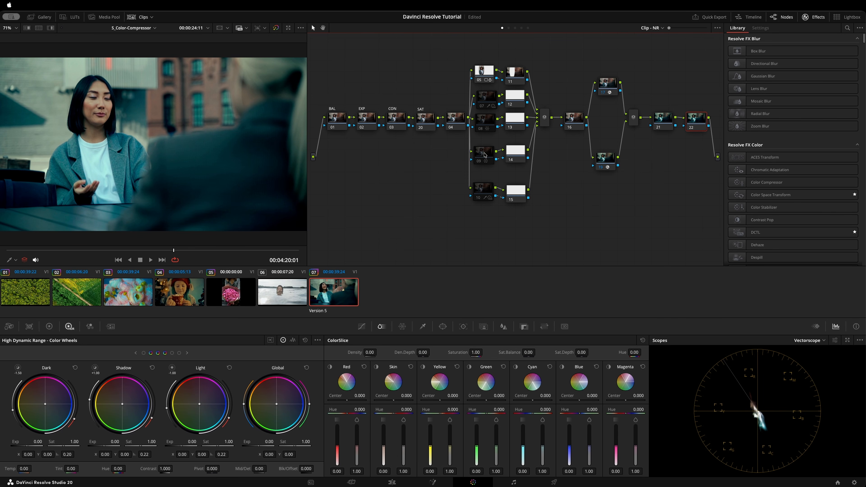
{"action": "left_click", "coordinate": [492, 163]}
{"action": "left_click", "coordinate": [484, 71]}
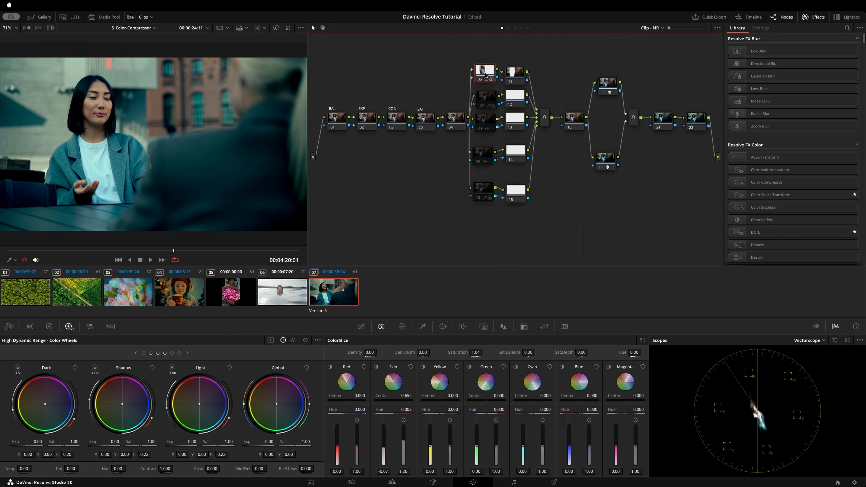
- Add the Film Look Creator effect to node 22 at the end of the node graph
{"action": "left_click", "coordinate": [696, 121]}
{"action": "key", "text": "shift+space"}
{"action": "type", "text": "Film Look Creator"}
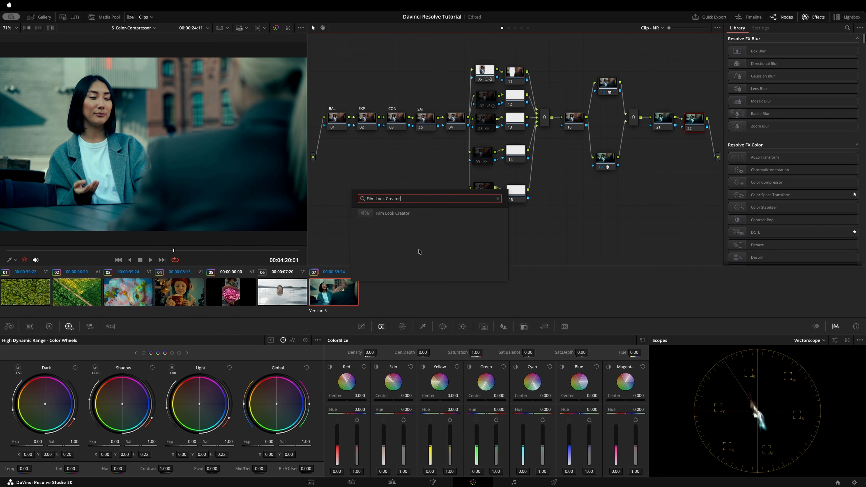
{"action": "left_click", "coordinate": [397, 214]}
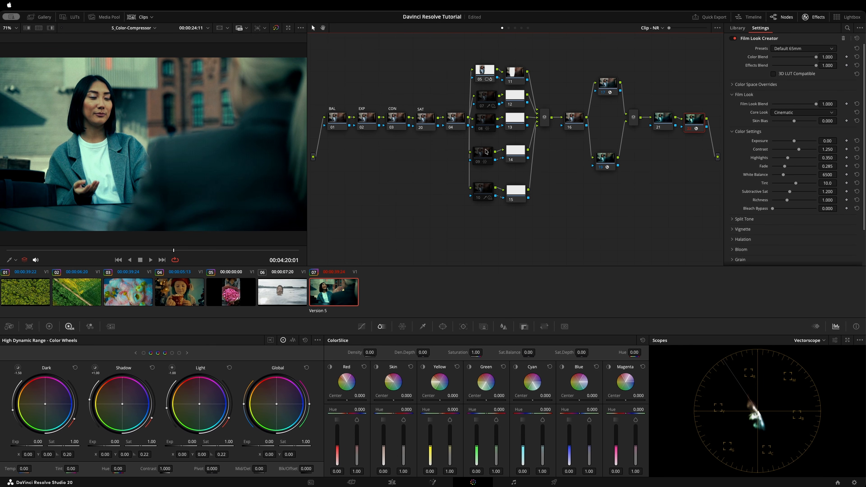
- In node 05's ColorSlice, set the skin saturation to 1.16 and the skin hue to 0.034
{"action": "left_click", "coordinate": [484, 72]}
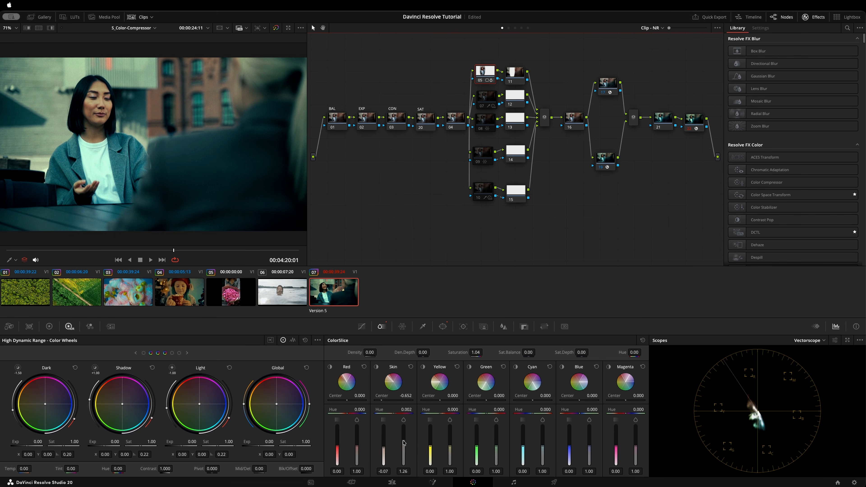
{"action": "left_click_drag", "start_coordinate": [403, 442], "coordinate": [404, 440]}
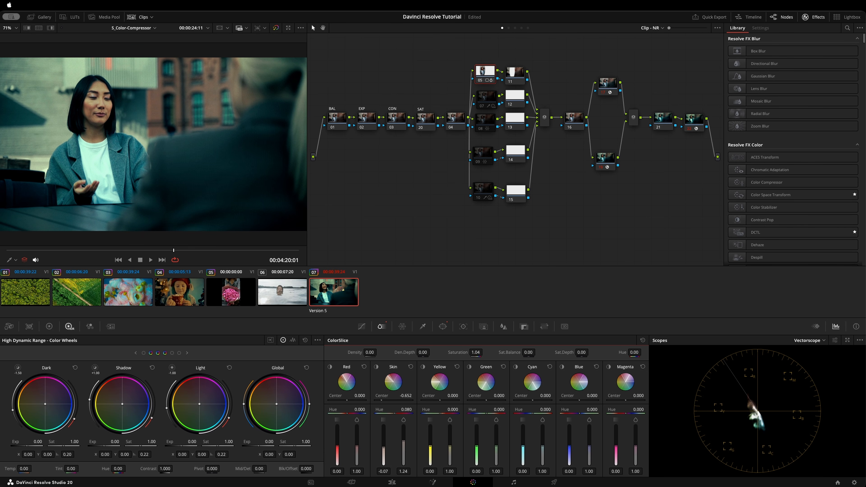
{"action": "left_click_drag", "start_coordinate": [406, 409], "coordinate": [408, 410]}
- Nudge node 05's Global color wheel slightly while inspecting the node's selection in Highlight mode, and turn Highlight mode off
{"action": "key", "text": "shift+h"}
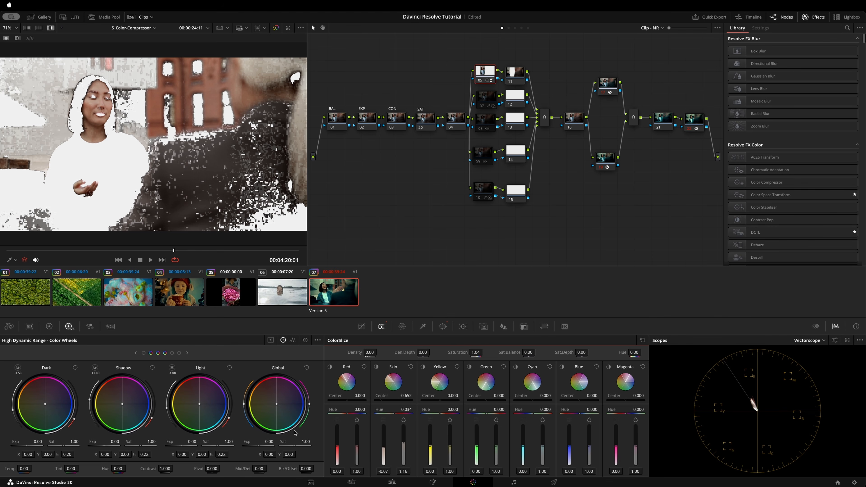
{"action": "left_click", "coordinate": [277, 404]}
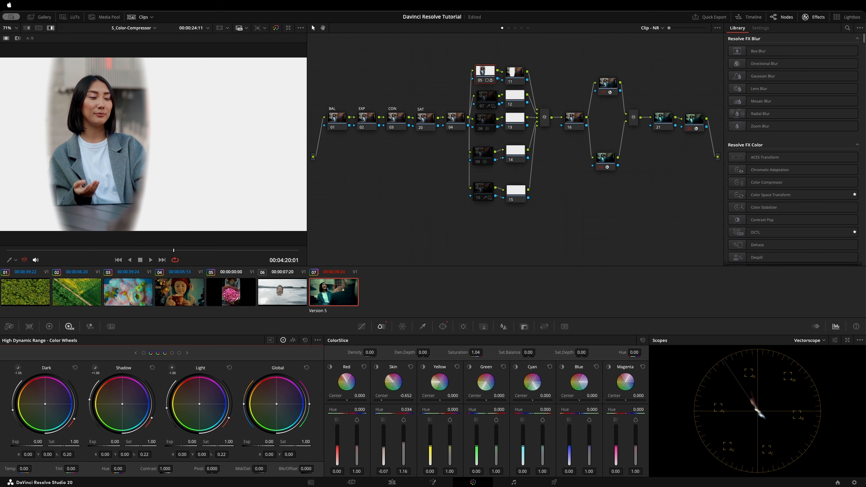
{"action": "left_click_drag", "start_coordinate": [276, 404], "coordinate": [276, 405]}
{"action": "left_click_drag", "start_coordinate": [275, 404], "coordinate": [277, 404]}
{"action": "key", "text": "shift+h"}
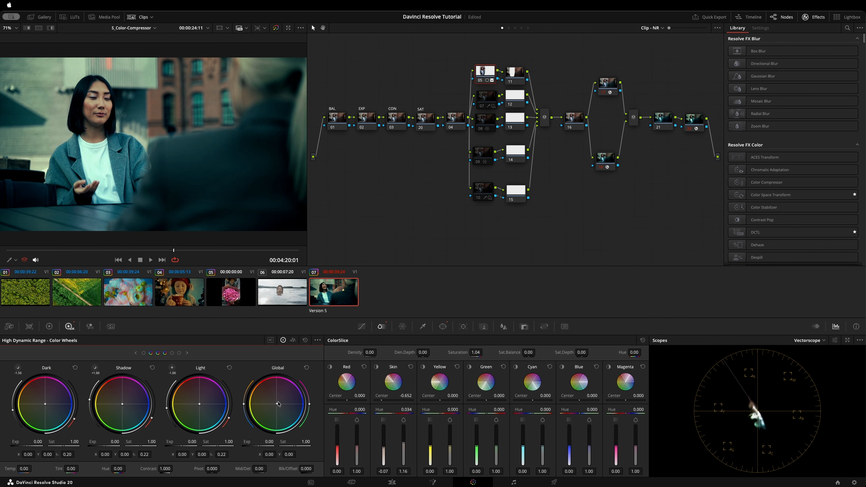
- Reset node 05's Global color wheel and disable the node
{"action": "left_click_drag", "start_coordinate": [277, 403], "coordinate": [277, 404]}
{"action": "left_click", "coordinate": [306, 367]}
{"action": "left_click_drag", "start_coordinate": [483, 75], "coordinate": [484, 77]}
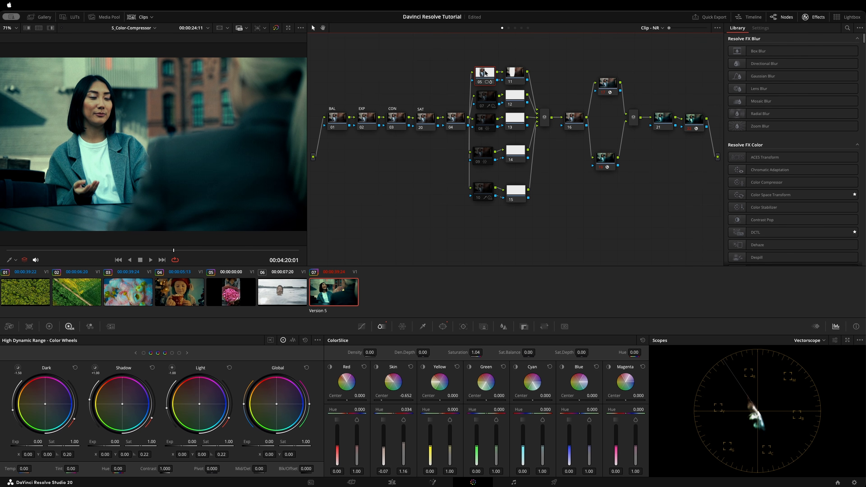
{"action": "left_click_drag", "start_coordinate": [489, 72], "coordinate": [489, 73]}
{"action": "key", "text": "super+d"}
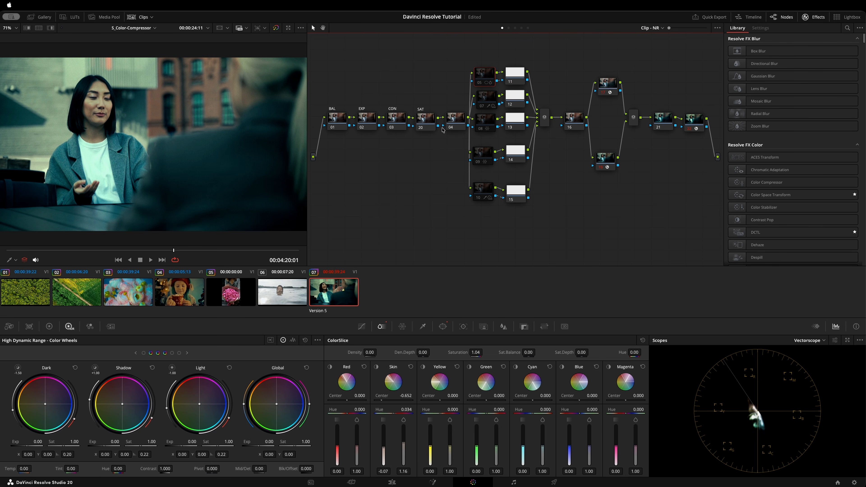
- Enable node 08 and compare the image with the node off and on, leaving it enabled
{"action": "left_click", "coordinate": [492, 120]}
{"action": "key", "text": "super+d"}
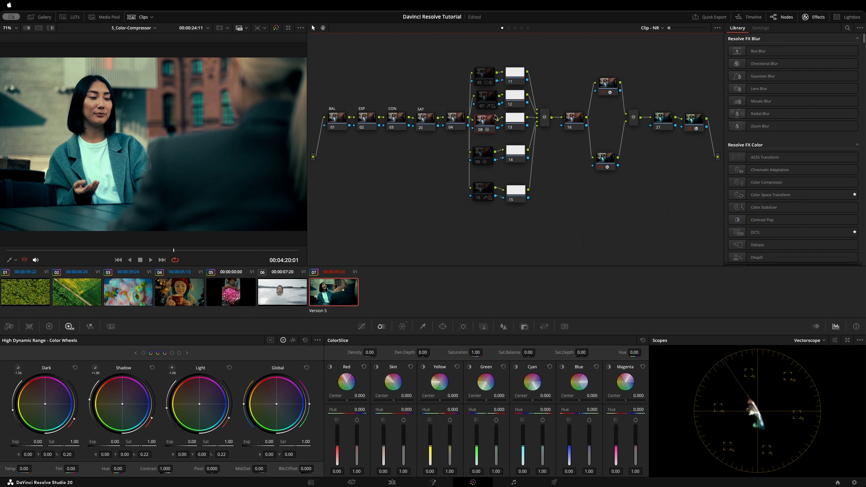
{"action": "key", "text": "super+d"}
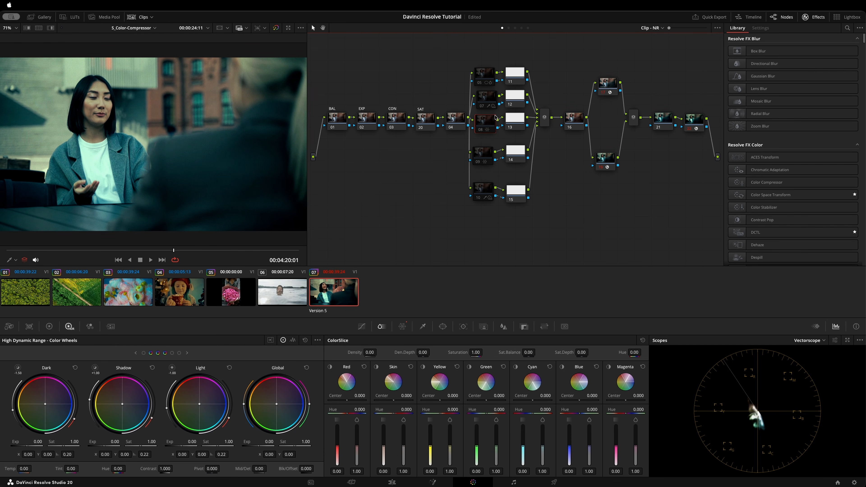
{"action": "key", "text": "super+d"}
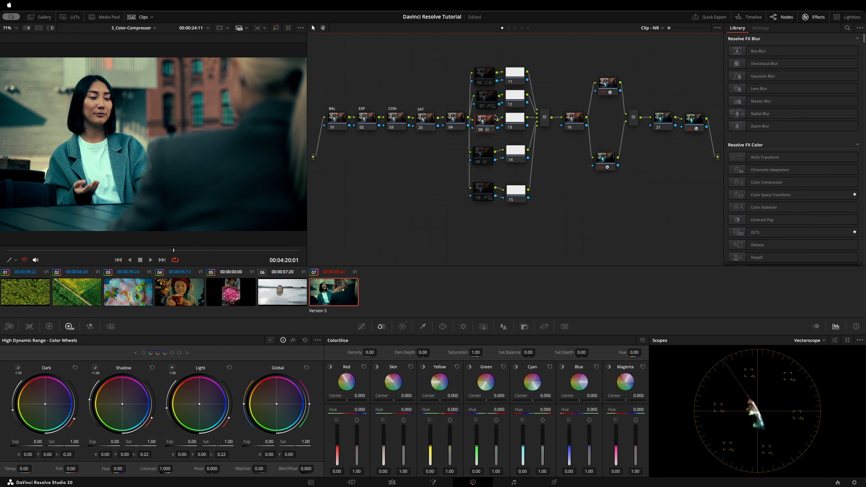
- In node 08's enlarged Color Warper Chroma Warp, shift the skin stroke's endpoint slightly further toward red, and close the enlarged view
{"action": "left_click", "coordinate": [402, 327]}
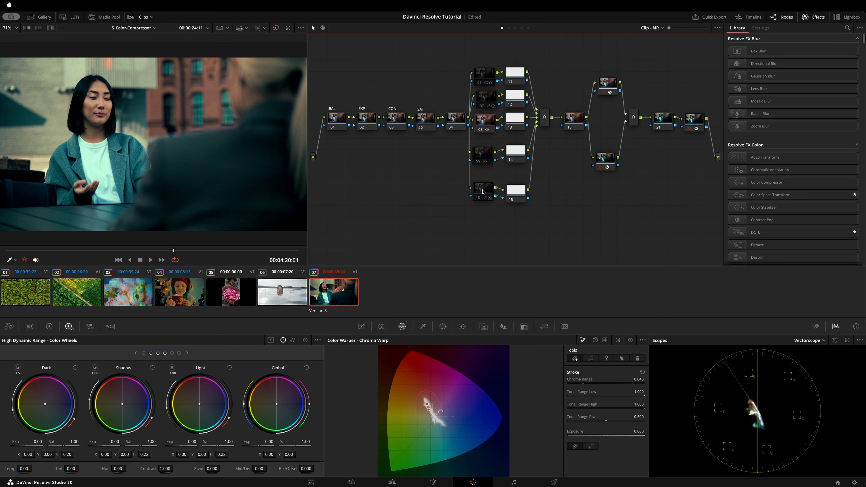
{"action": "left_click_drag", "start_coordinate": [483, 190], "coordinate": [481, 191]}
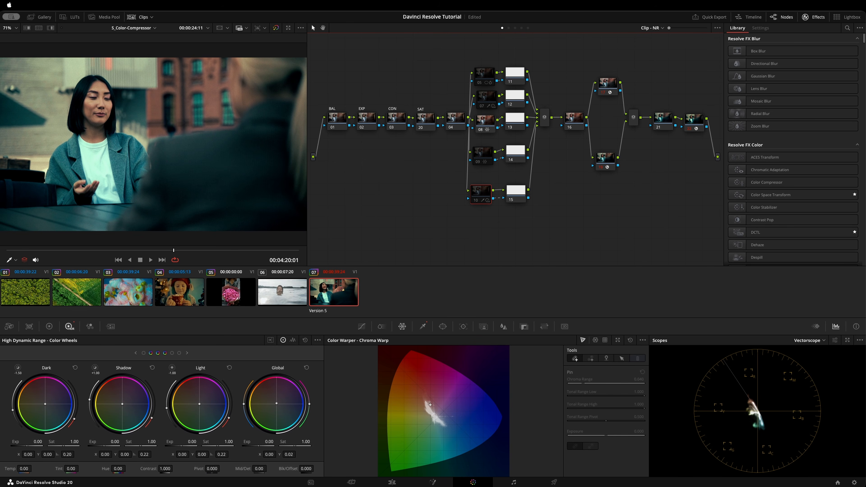
{"action": "left_click", "coordinate": [484, 125]}
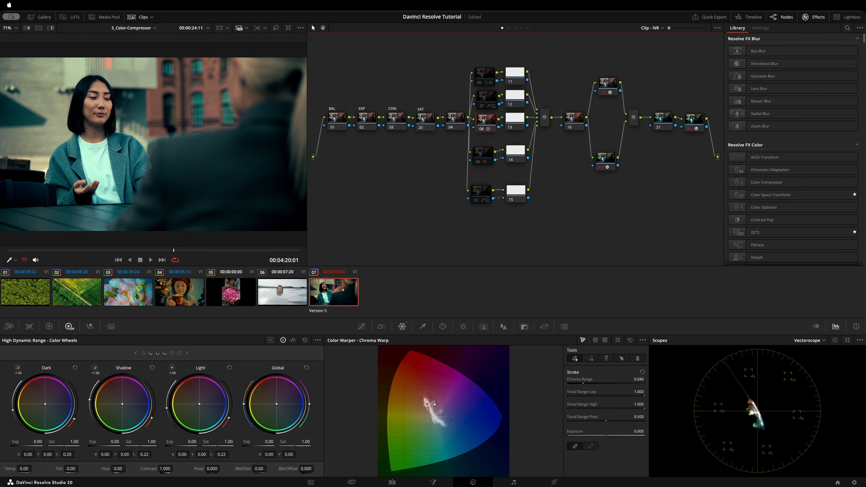
{"action": "left_click", "coordinate": [618, 340]}
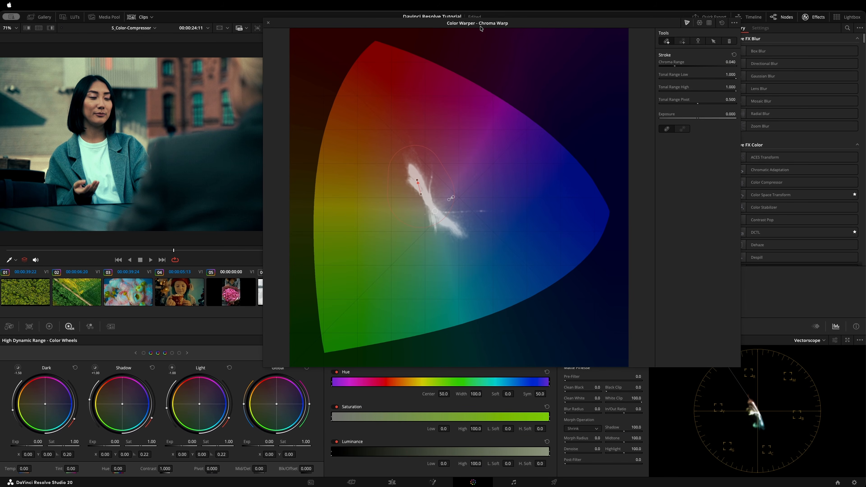
{"action": "left_click_drag", "start_coordinate": [481, 23], "coordinate": [511, 97]}
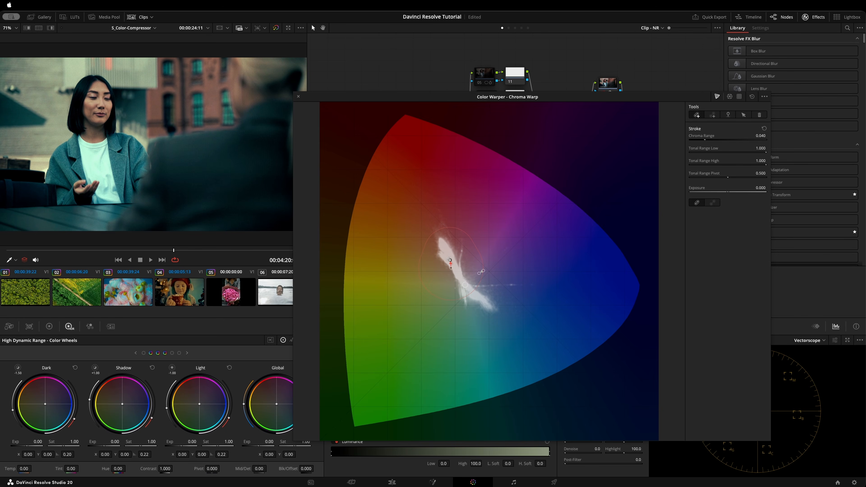
{"action": "left_click_drag", "start_coordinate": [450, 261], "coordinate": [451, 258]}
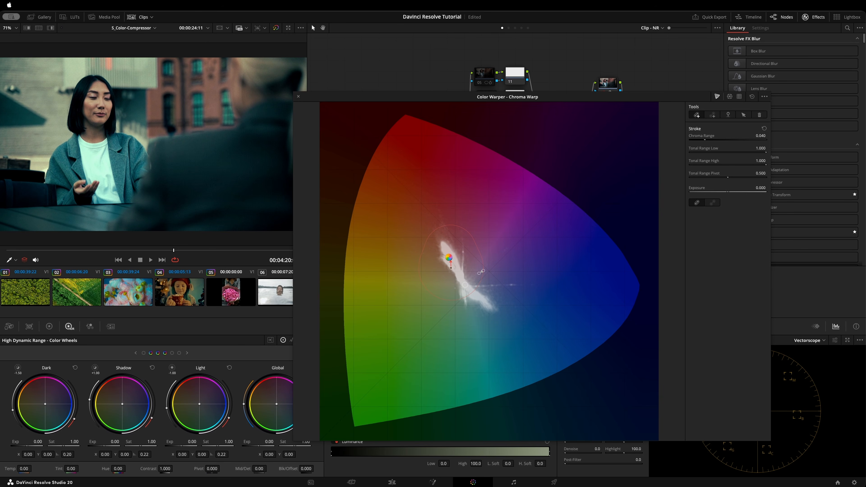
{"action": "left_click_drag", "start_coordinate": [450, 259], "coordinate": [451, 256]}
{"action": "left_click", "coordinate": [298, 96]}
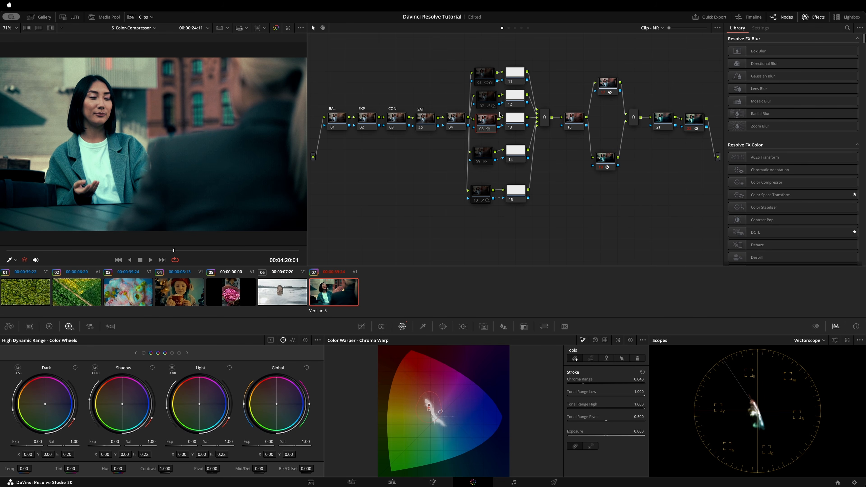
- In node 08's enlarged Chroma Warp, shift the skin stroke's endpoint slightly toward magenta
{"action": "left_click", "coordinate": [488, 73]}
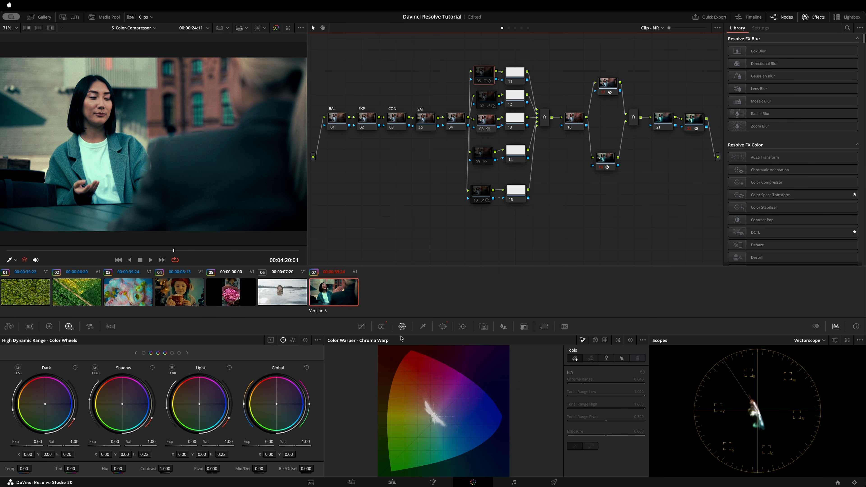
{"action": "left_click", "coordinate": [486, 133]}
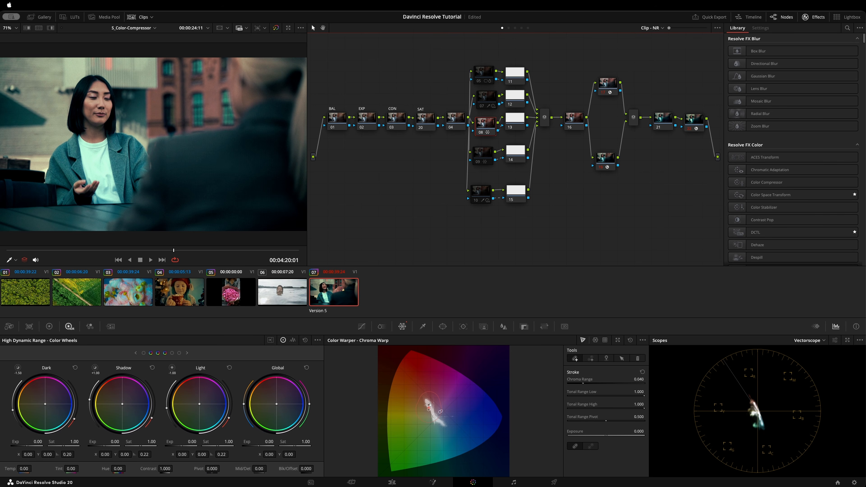
{"action": "left_click", "coordinate": [618, 341]}
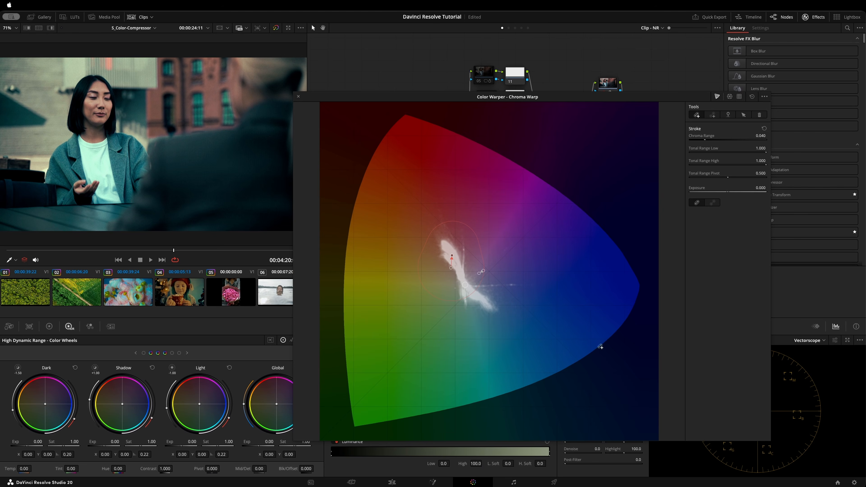
{"action": "left_click_drag", "start_coordinate": [452, 255], "coordinate": [455, 256]}
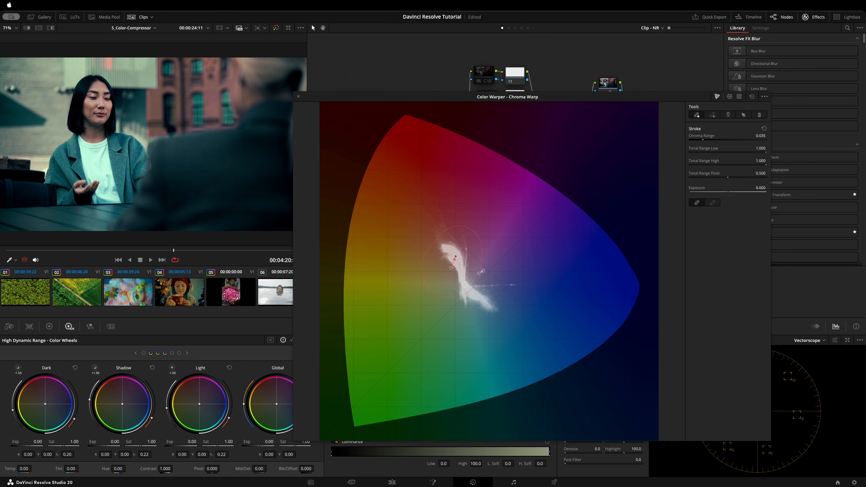
- Reset the skin stroke's chroma range to 0.040 and set its exposure to -0.008
{"action": "left_click_drag", "start_coordinate": [703, 139], "coordinate": [704, 139]}
{"action": "left_click", "coordinate": [763, 128]}
{"action": "left_click_drag", "start_coordinate": [728, 191], "coordinate": [726, 192]}
{"action": "left_click_drag", "start_coordinate": [643, 100], "coordinate": [582, 100]}
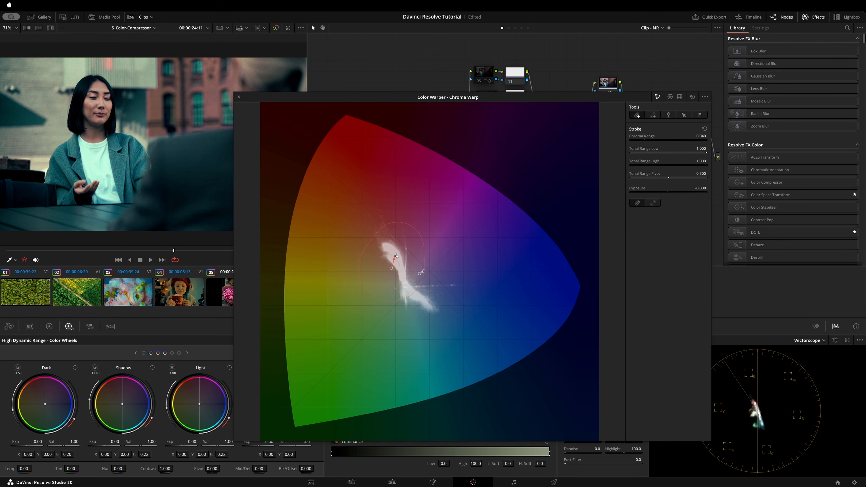
- Move the skin stroke's endpoint back slightly toward orange, fine-tune its position, and close the enlarged Chroma Warp
{"action": "left_click_drag", "start_coordinate": [396, 257], "coordinate": [392, 255]}
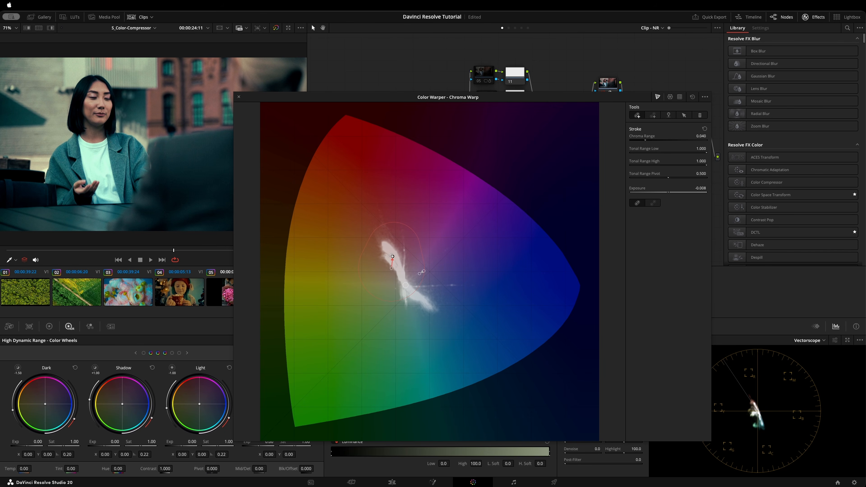
{"action": "left_click_drag", "start_coordinate": [393, 256], "coordinate": [393, 257]}
{"action": "left_click", "coordinate": [238, 97]}
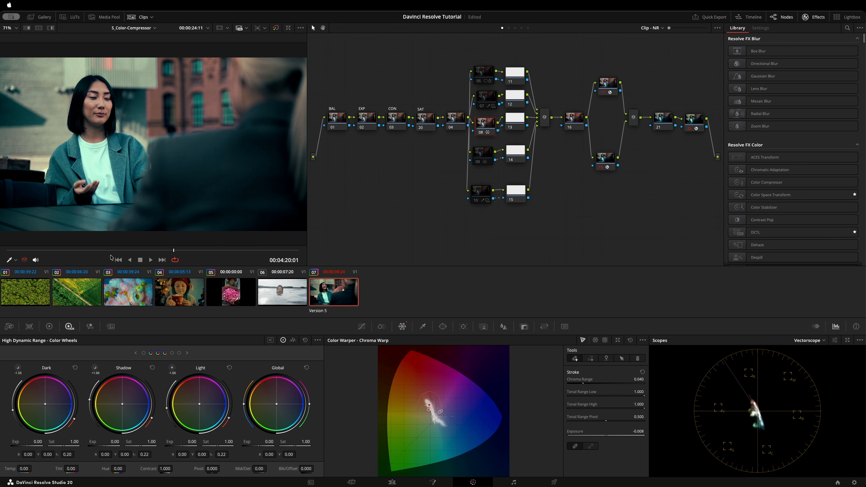
- Compare a later frame with node 22's Film Look Creator off and on, and check an earlier frame
{"action": "left_click_drag", "start_coordinate": [120, 250], "coordinate": [216, 251]}
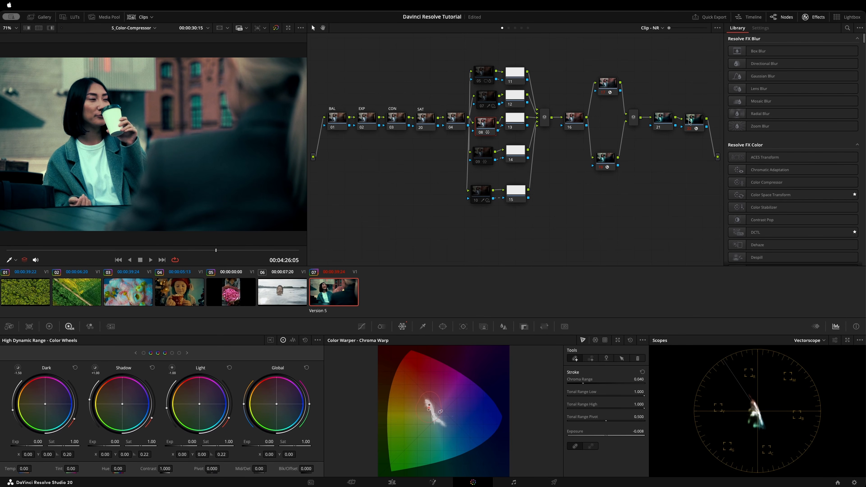
{"action": "left_click", "coordinate": [696, 119]}
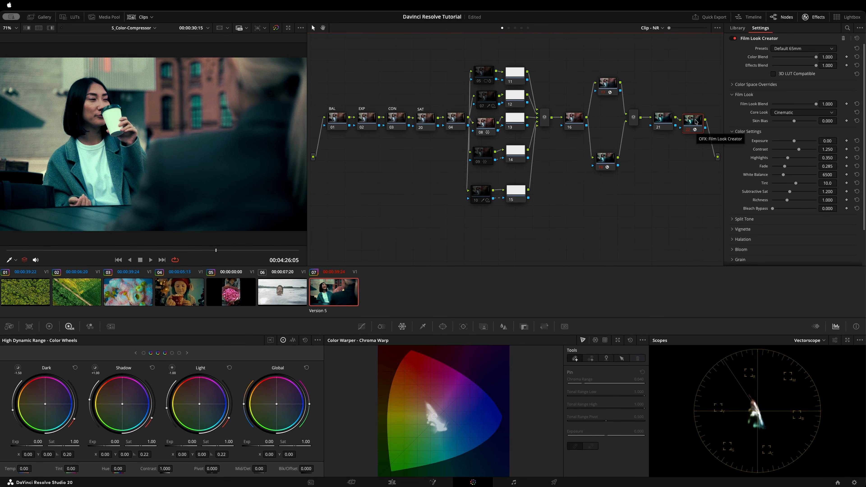
{"action": "key", "text": "super+d"}
{"action": "key", "text": "super+d"}
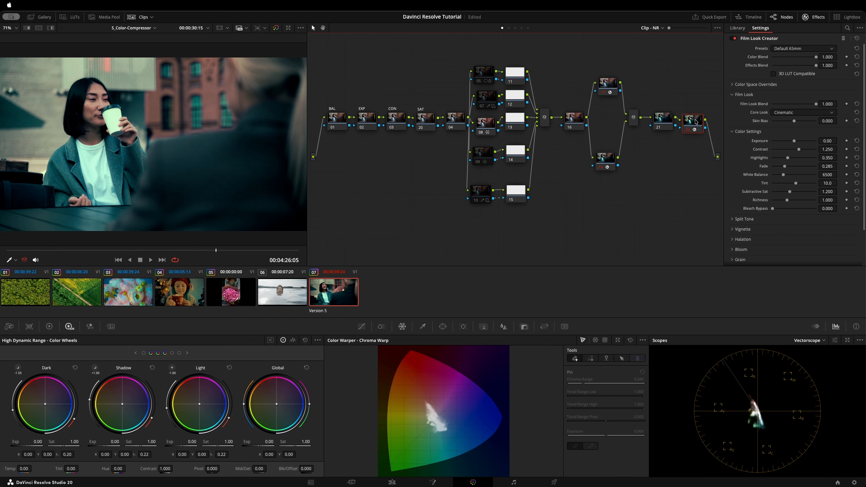
{"action": "left_click_drag", "start_coordinate": [213, 251], "coordinate": [77, 250]}
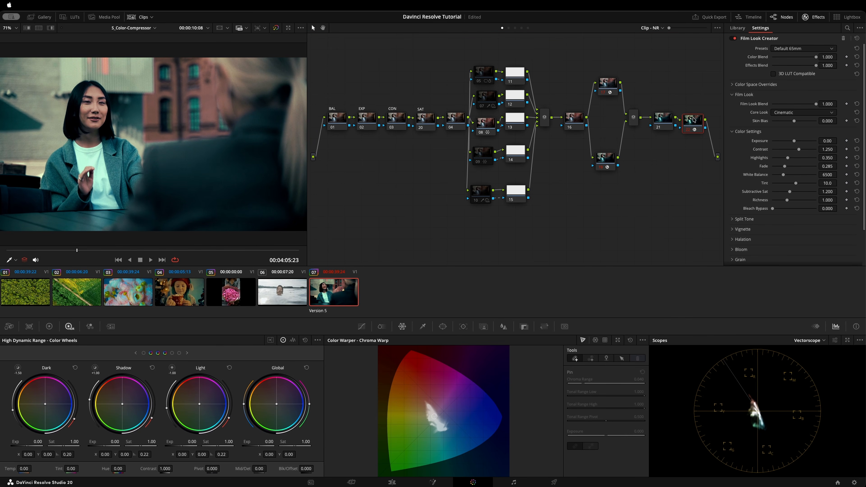
- Try a Global saturation of 0.99 on node 22, and reset the Global color wheel
{"action": "left_click_drag", "start_coordinate": [694, 120], "coordinate": [695, 122]}
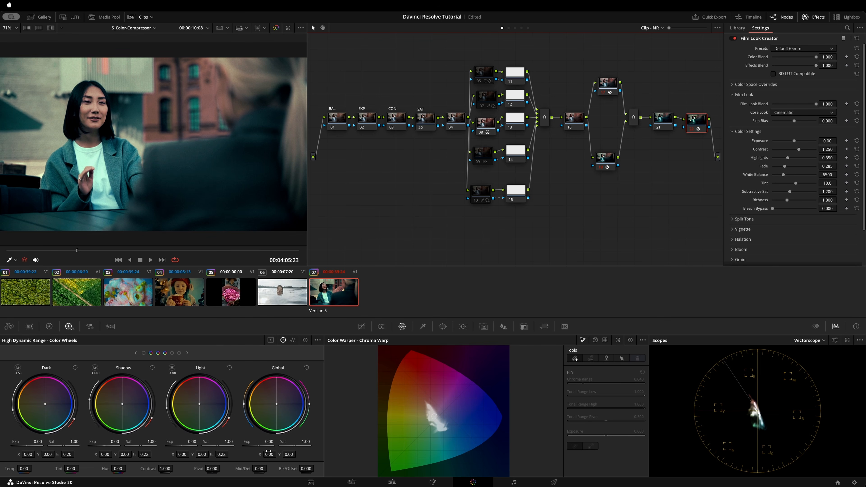
{"action": "mouse_move", "coordinate": [297, 439]}
{"action": "left_mouse_down"}
{"action": "mouse_move", "coordinate": [283, 438]}
{"action": "mouse_move", "coordinate": [301, 439]}
{"action": "left_mouse_up"}
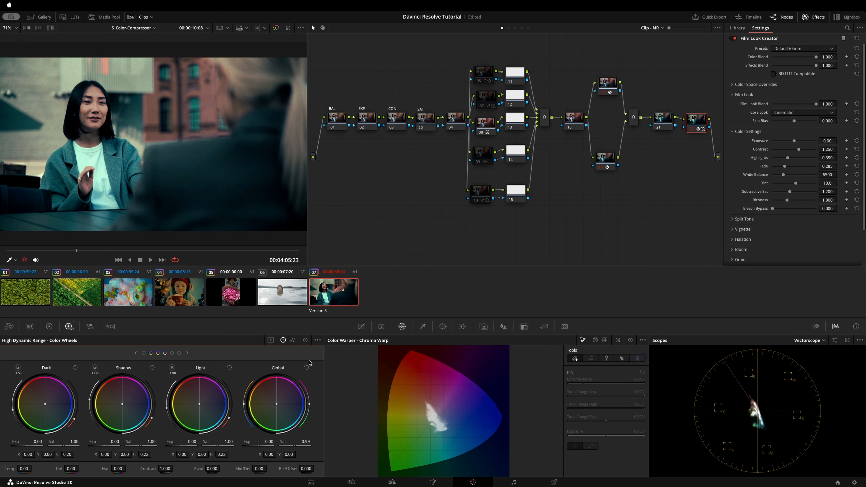
{"action": "left_click", "coordinate": [306, 368]}
- Look through nodes 21 and 22, and return to node 08 to review its Chroma Warp stroke
{"action": "left_click", "coordinate": [664, 119]}
{"action": "left_click", "coordinate": [697, 128]}
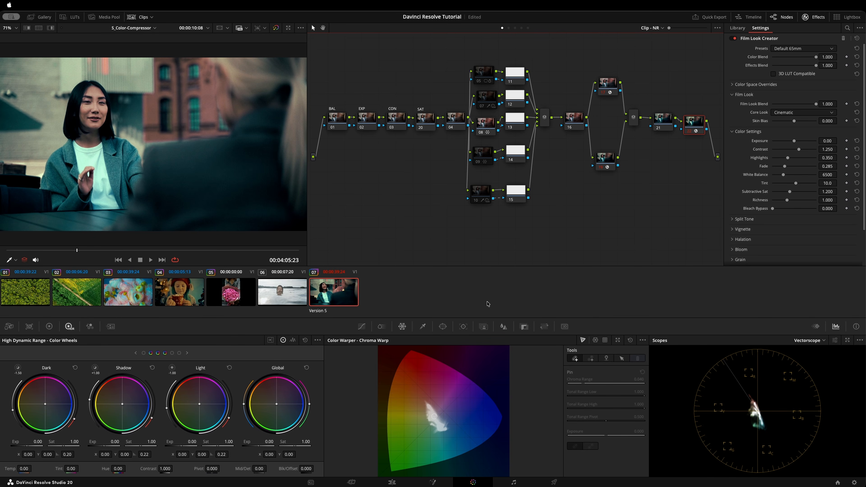
{"action": "left_click", "coordinate": [487, 129]}
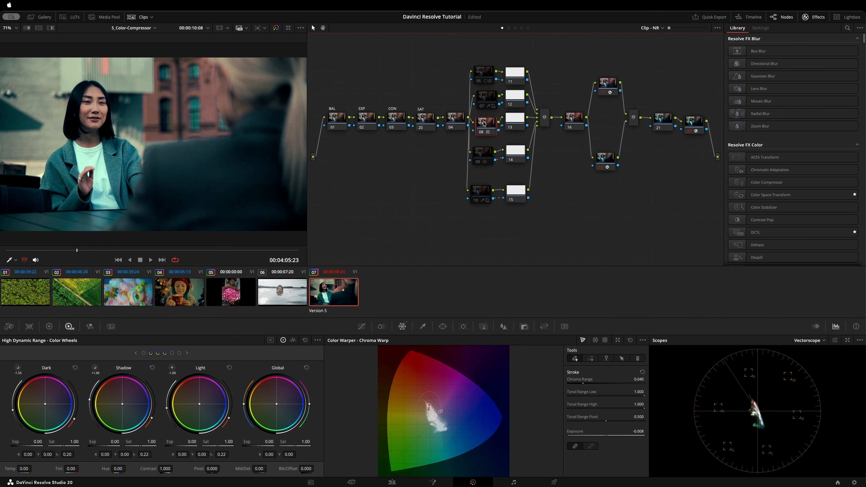